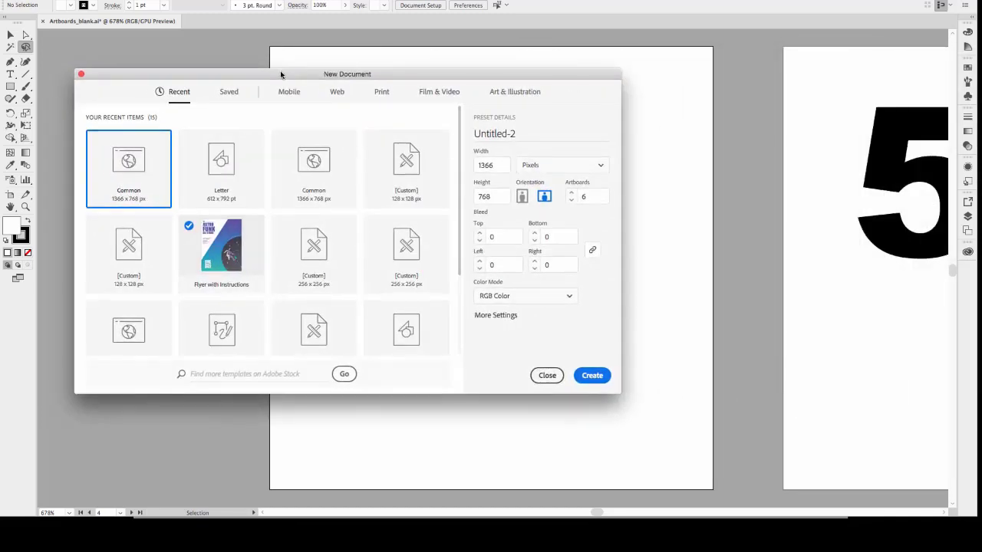
- Create a print document with the Letter preset (612 x 792 pt) and one artboard
left_click(574, 196)
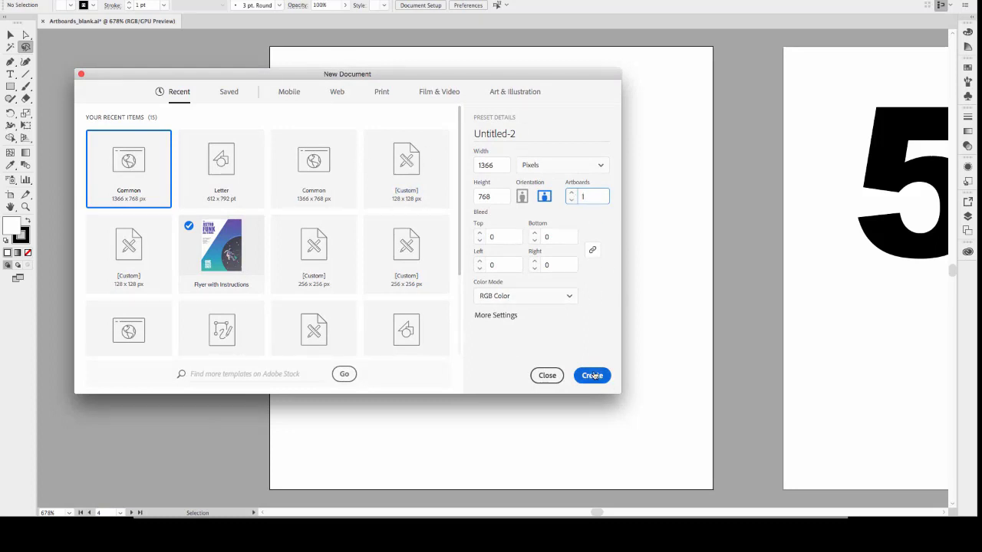
left_click(381, 92)
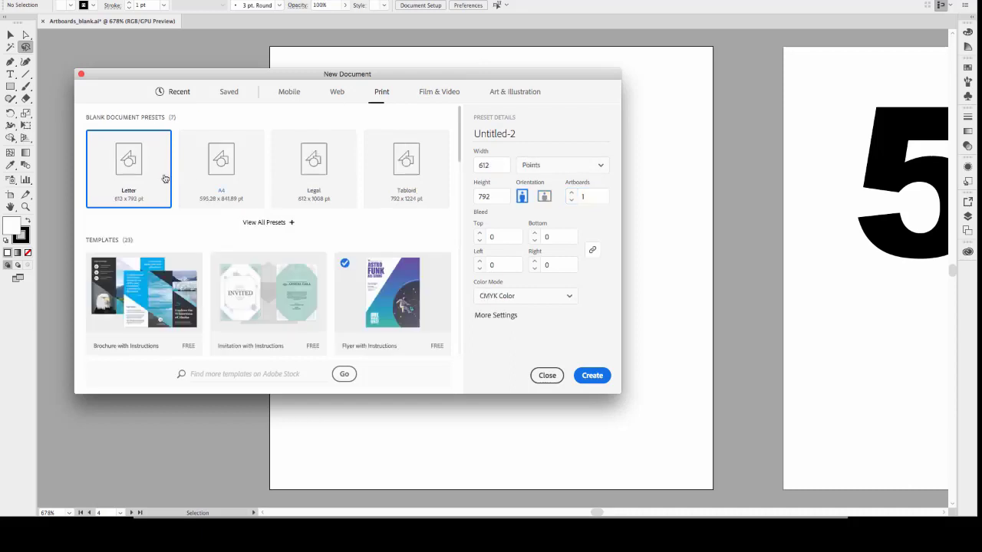
left_click(592, 375)
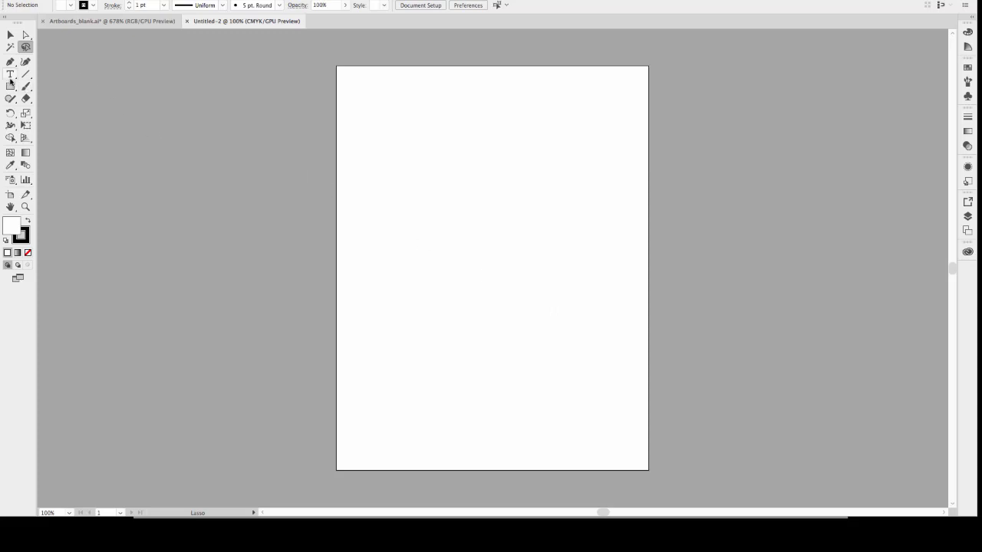
- Draw an area text frame about 279 x 237 pt in the upper part of the artboard, filled with placeholder text
left_click(10, 74)
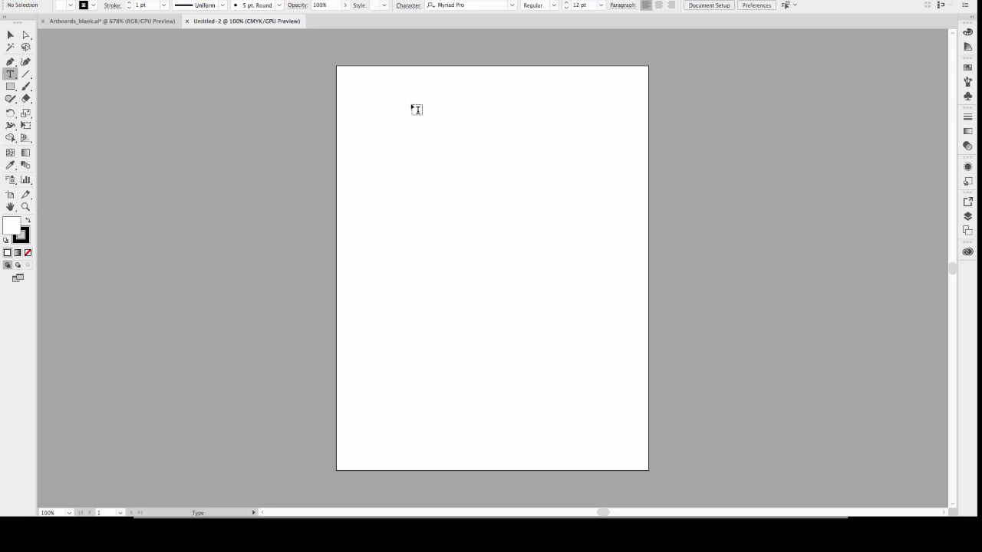
left_click_drag(412, 105, 554, 225)
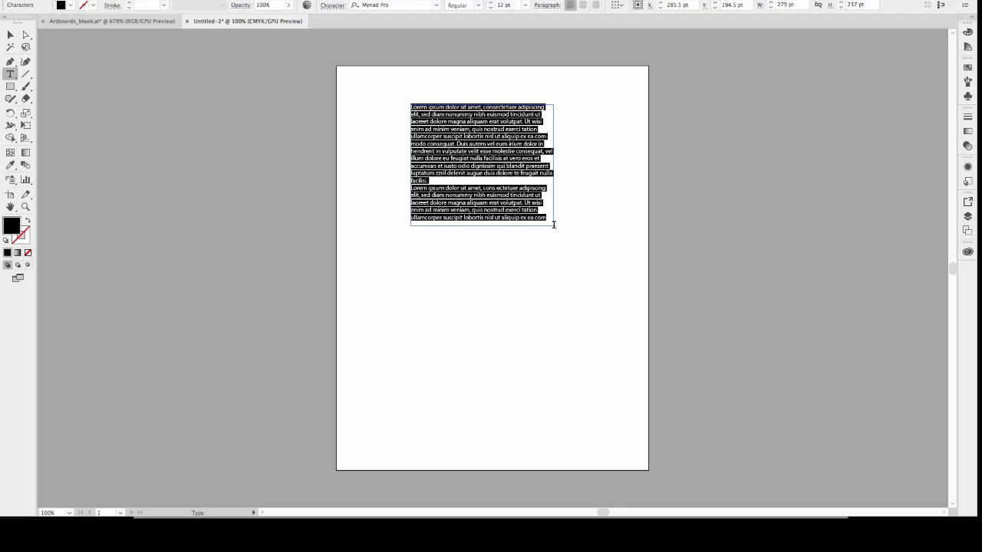
left_click(25, 208)
left_click_drag(353, 87, 491, 190)
left_click(10, 207)
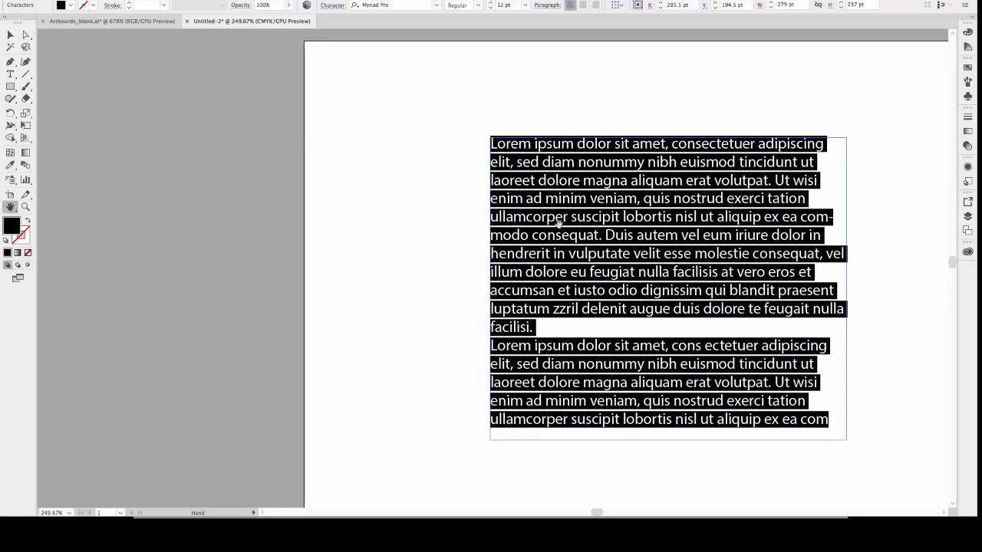
left_click_drag(653, 238, 347, 164)
- Resize the text frame from its upper-right corner to about 188 pt wide and 222 pt high
left_click(10, 35)
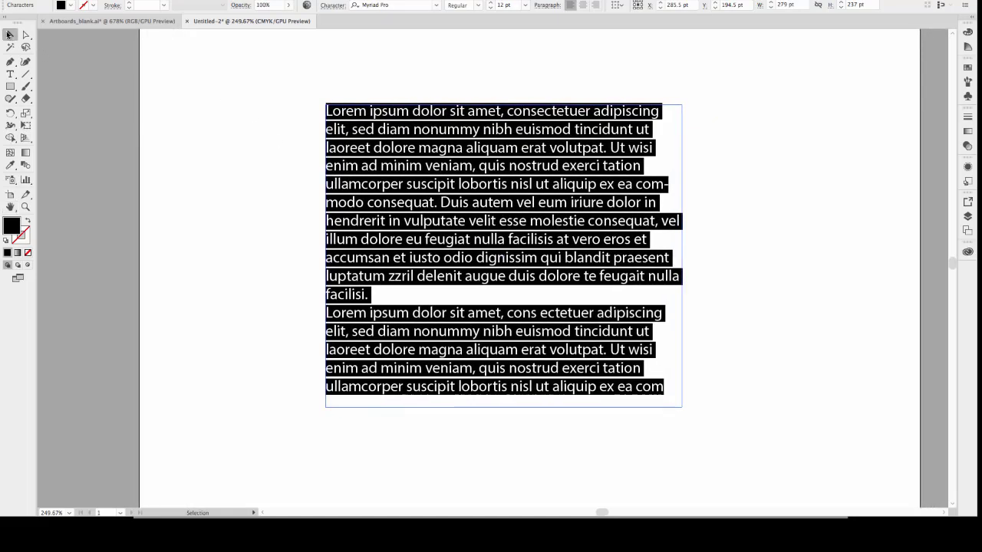
left_click(441, 224)
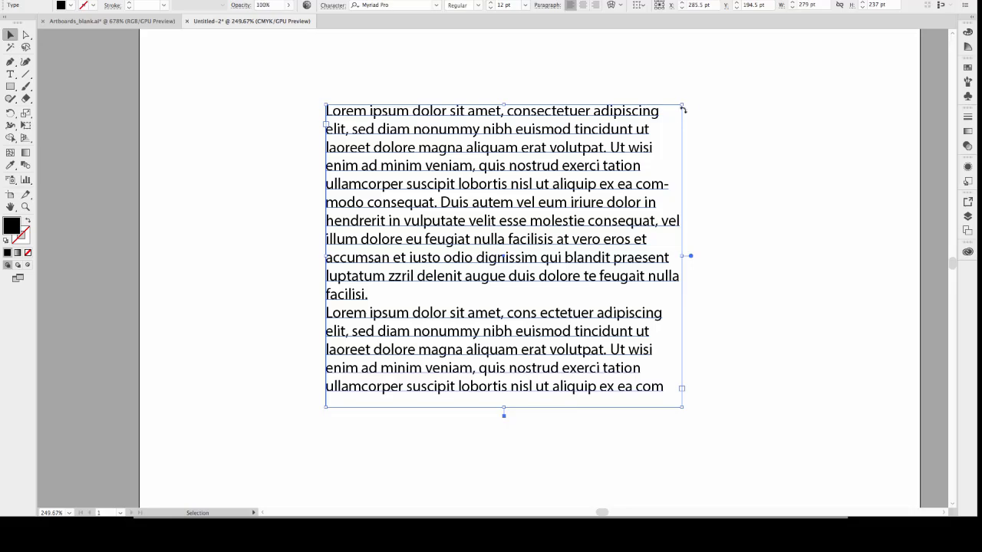
left_click_drag(681, 106, 781, 75)
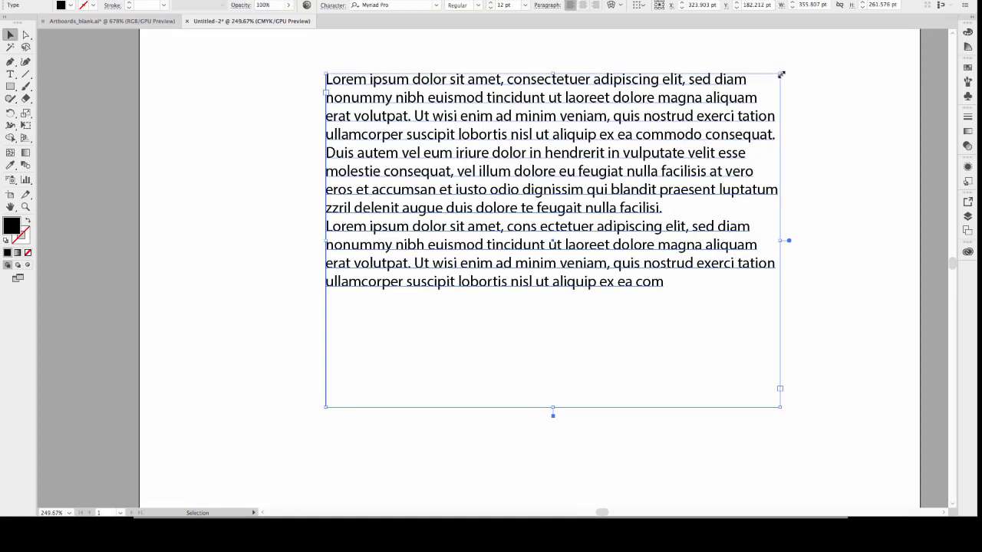
left_click_drag(781, 75, 566, 123)
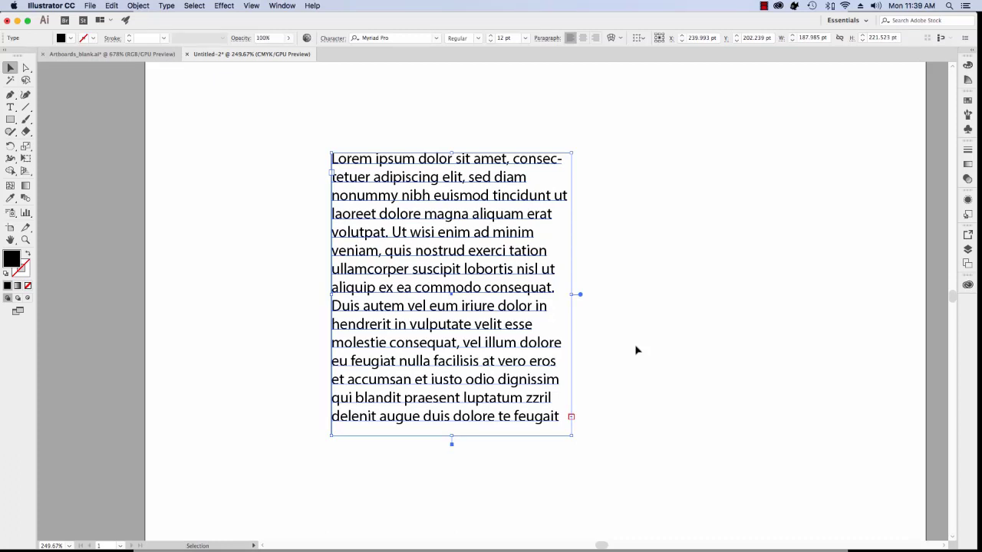
- Make the text frame's height adjust automatically to fit all of its overflowing text
double_click(452, 446)
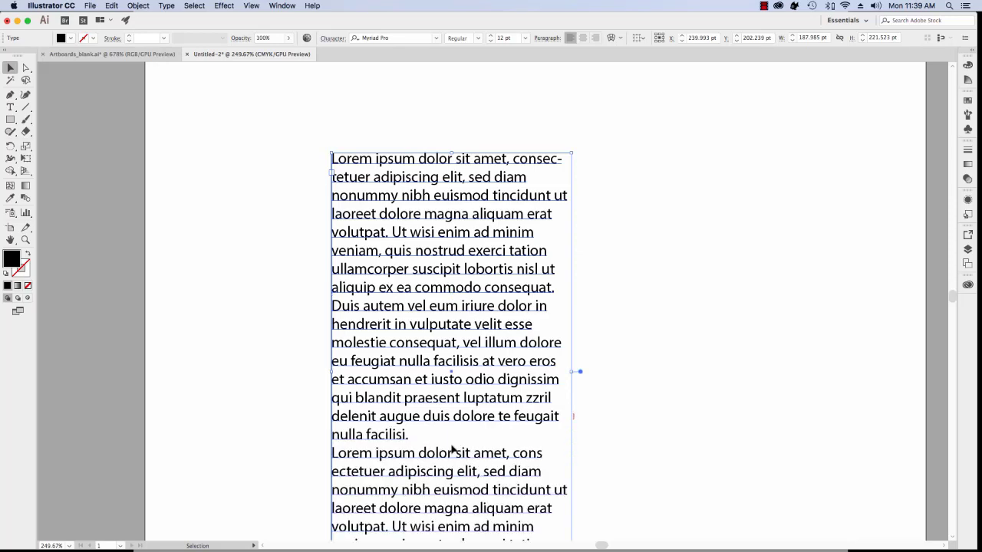
scroll(452, 451, "down", 5)
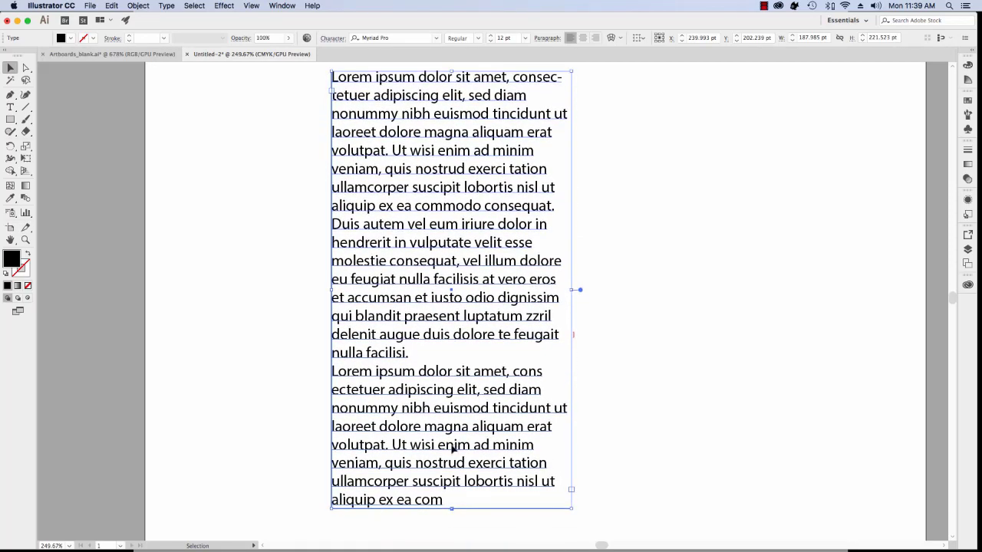
scroll(452, 450, "down", 1)
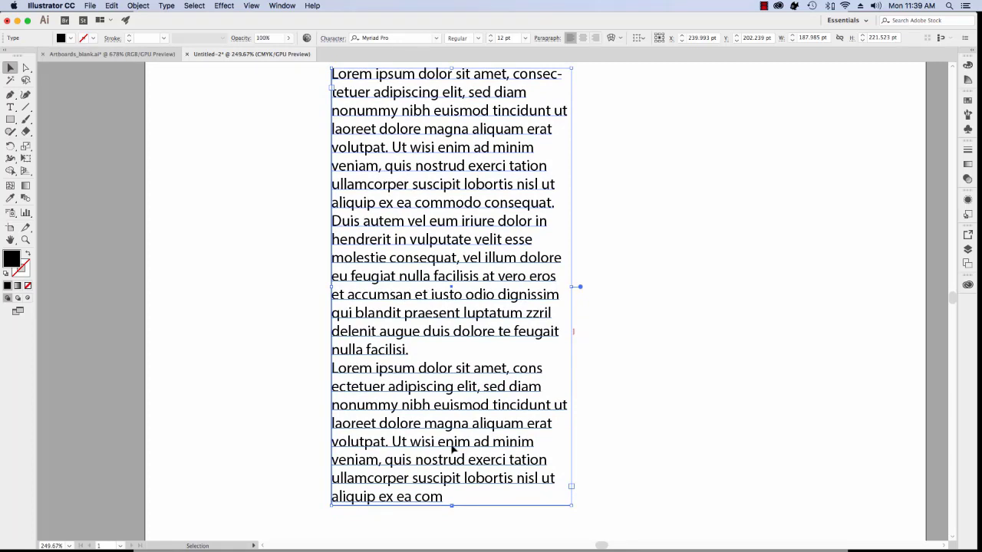
- Delete the second Lorem ipsum paragraph from the text frame and reselect the frame
left_click(471, 502)
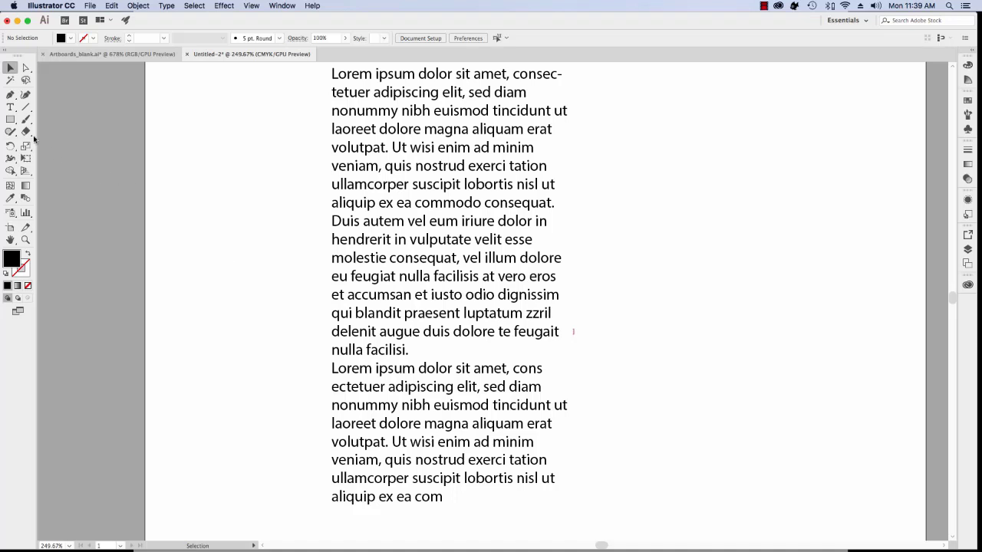
key("t")
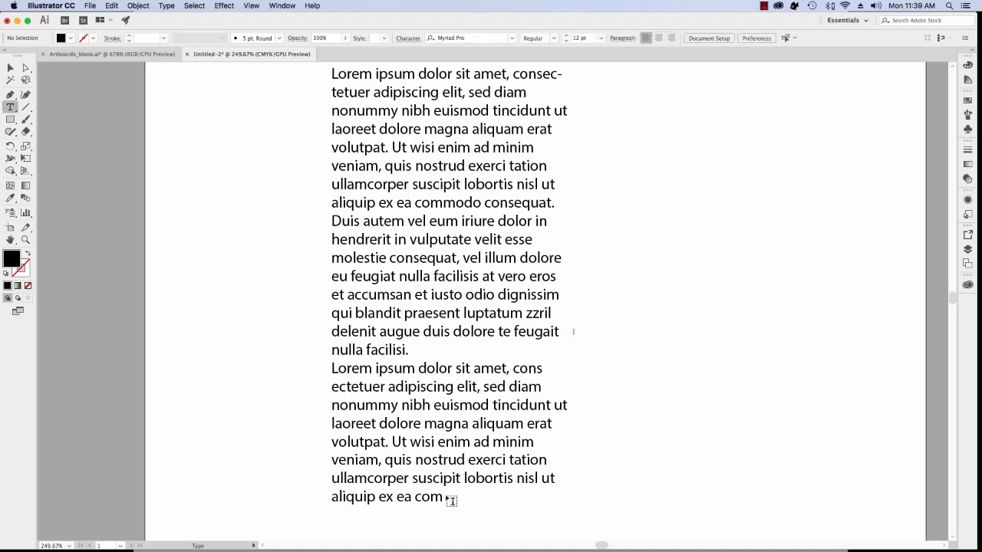
left_click_drag(332, 367, 474, 504)
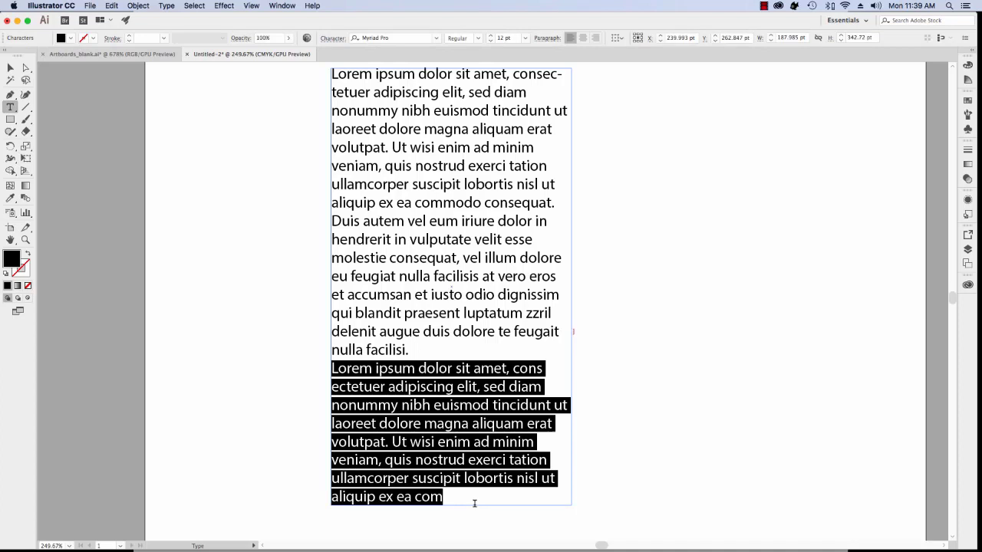
key("BackSpace")
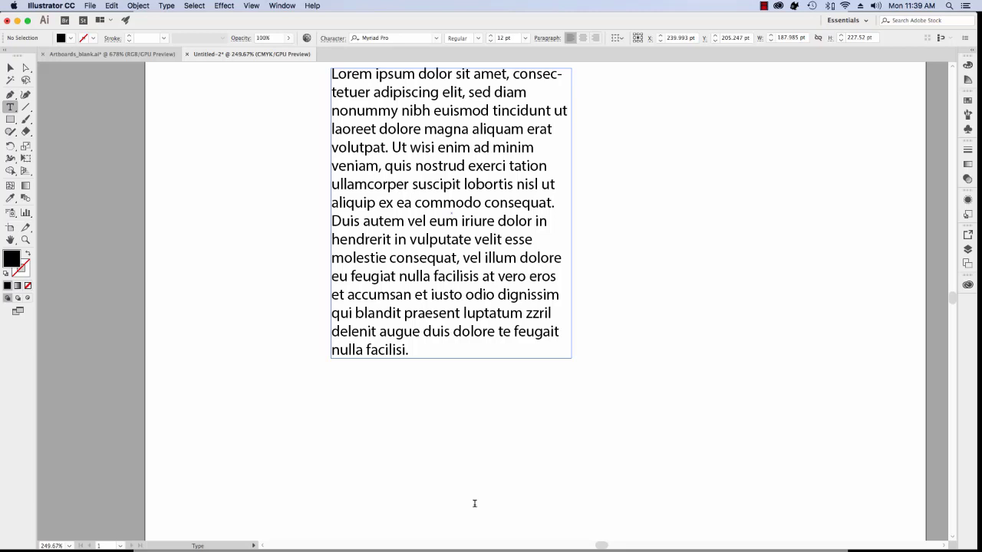
left_click(10, 67)
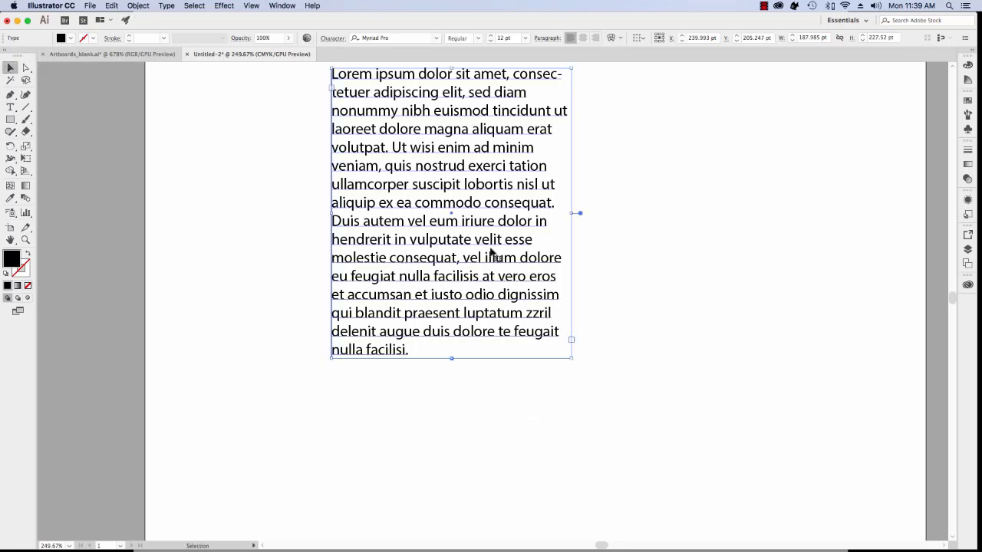
scroll(609, 330, "up", 4)
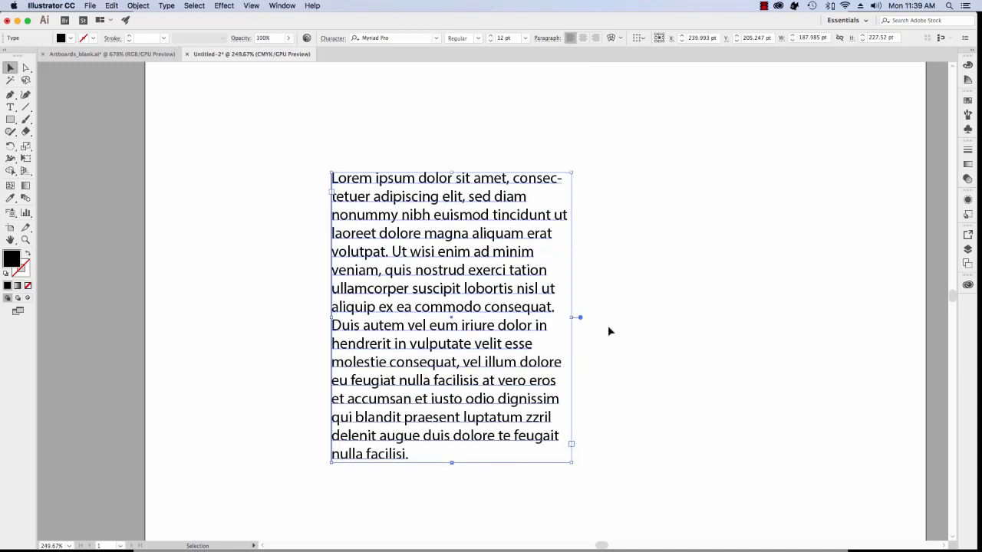
scroll(609, 331, "up", 1)
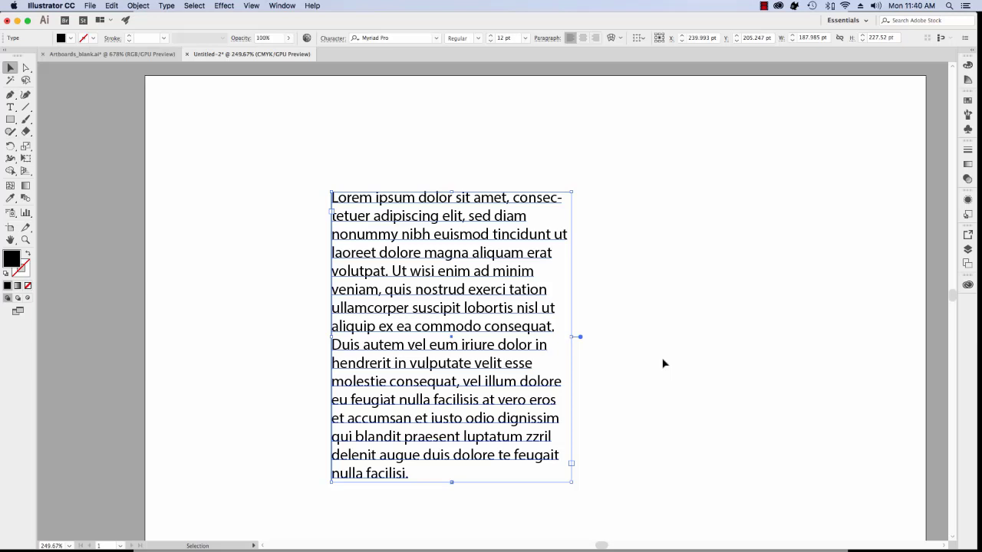
- Place a line of point text beside the text frame and append "kdho'poPJGGj'ggjggJGg" to its placeholder text
left_click(10, 107)
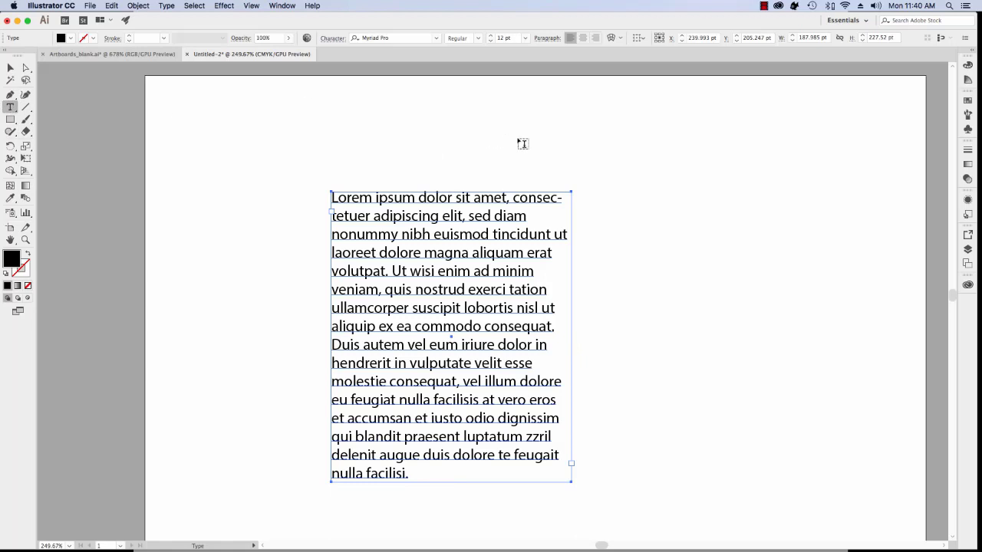
left_click(649, 193)
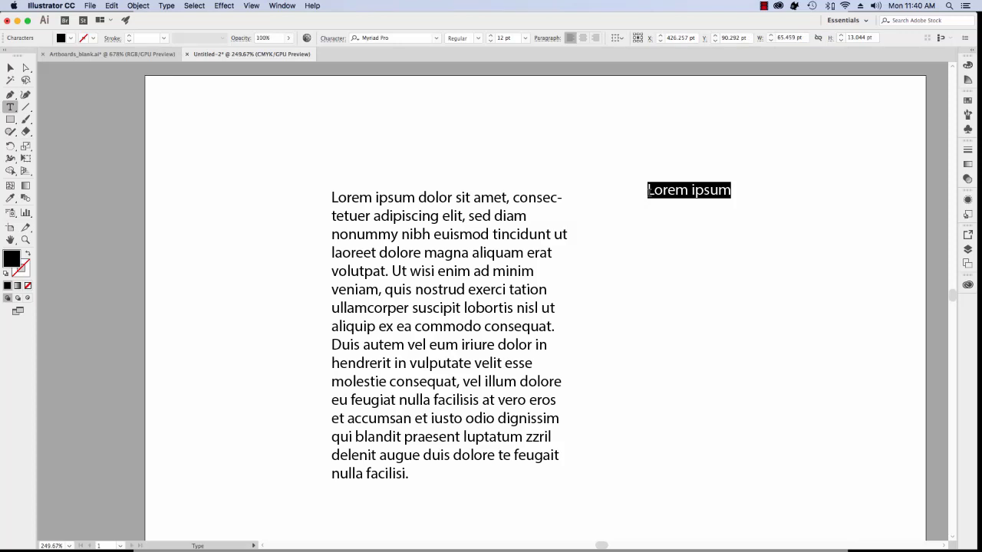
left_click(690, 192)
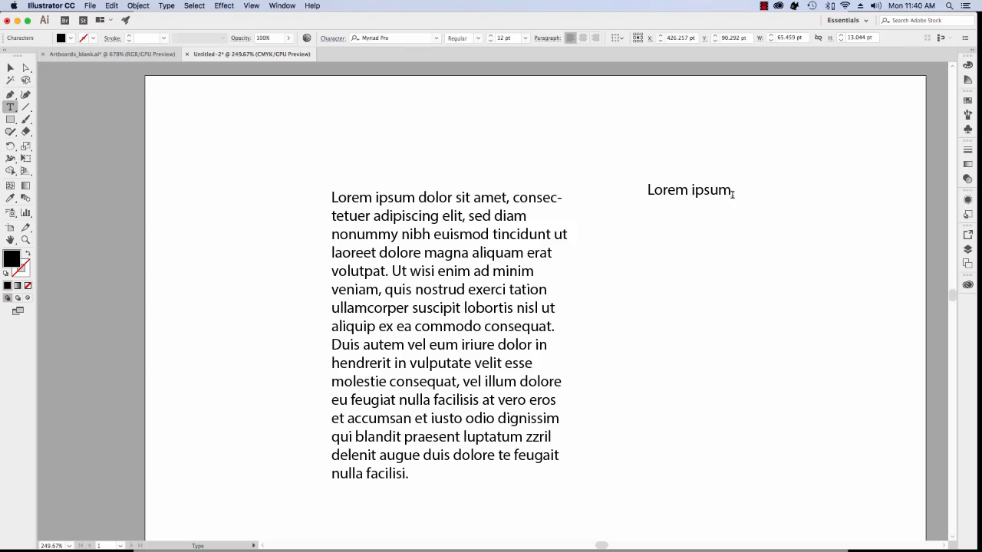
type("kdho'poPJGGj'ggjggJGg")
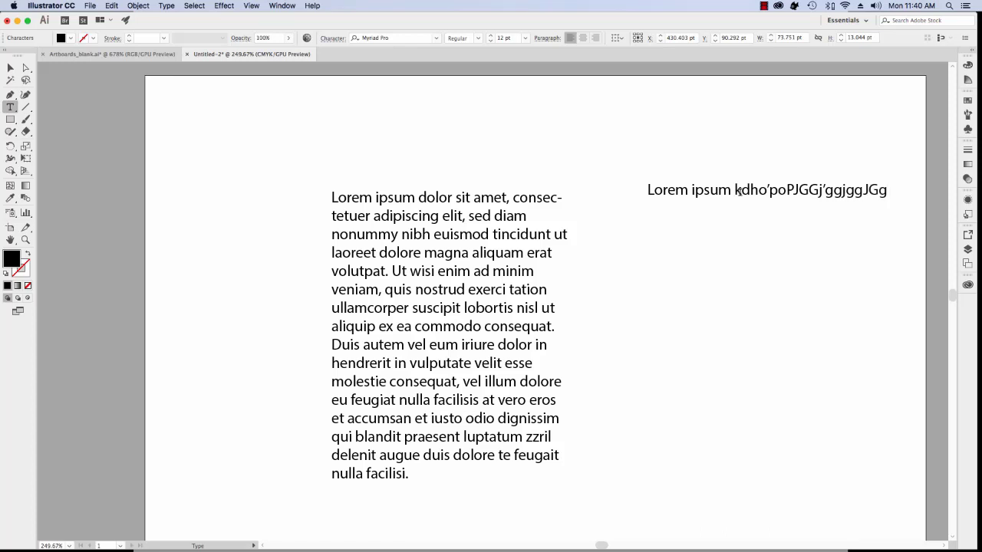
- Delete the line of point text beside the text frame
left_click(10, 68)
left_click(670, 195)
key("Delete")
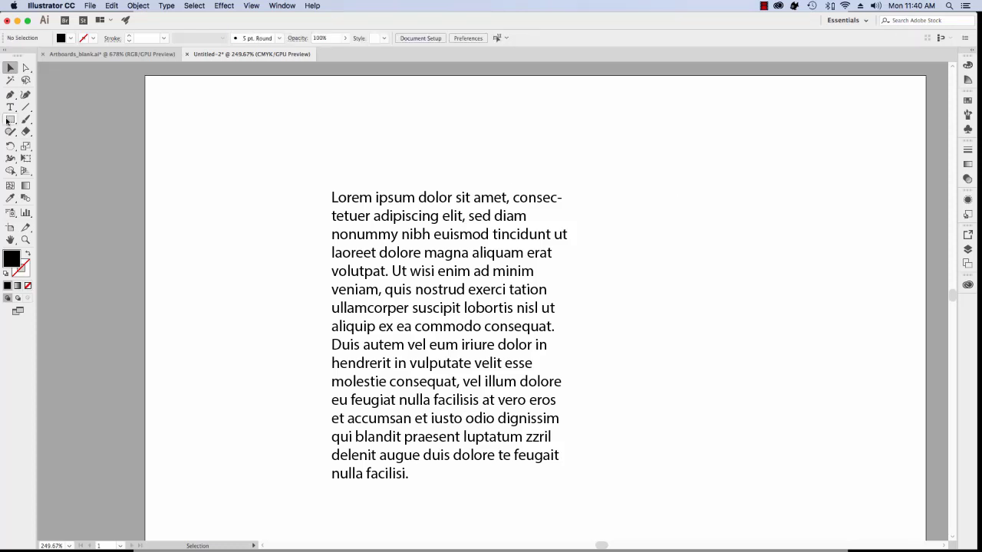
- Convert the area text block to point type
left_click(431, 313)
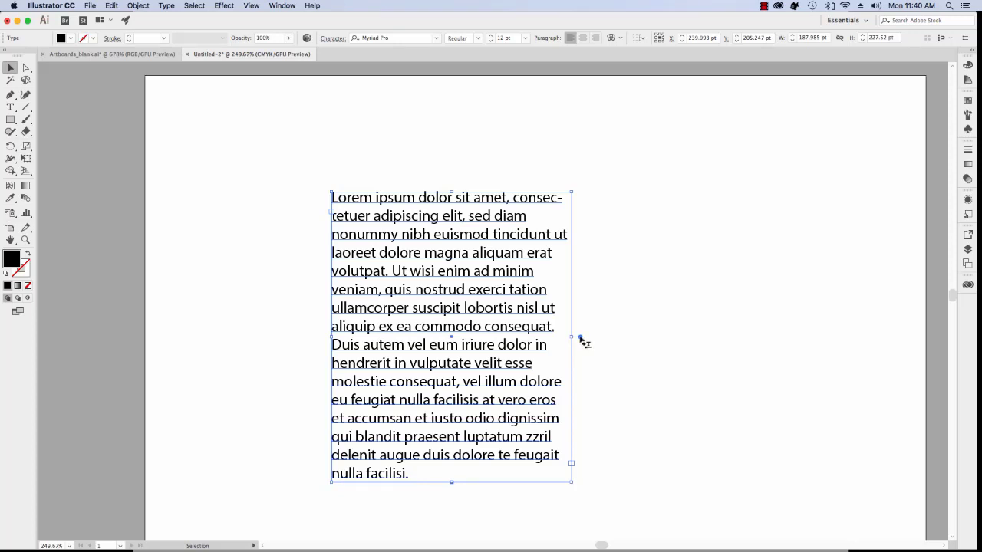
left_click_drag(581, 339, 581, 341)
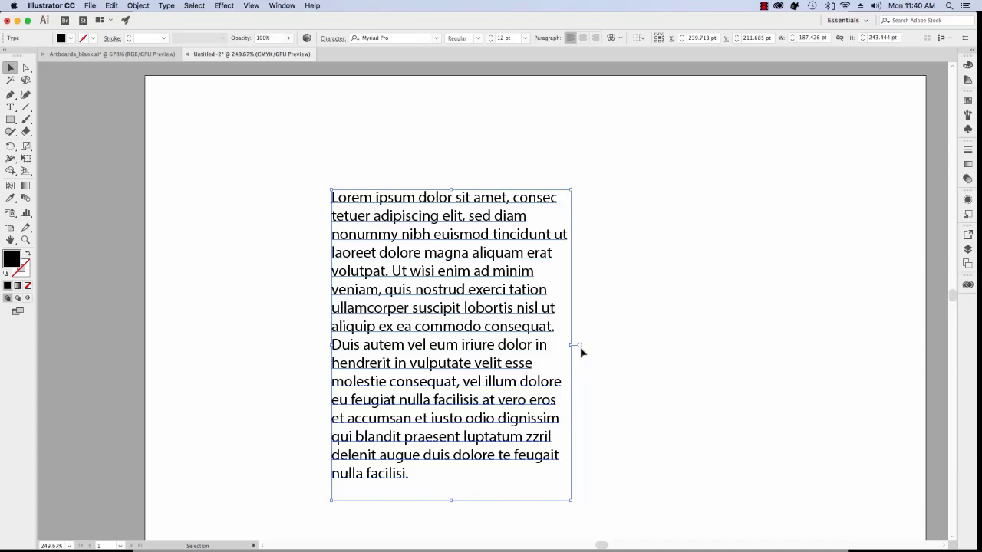
- Try stretching the point text to about 344 pt wide and, separately, about 323 pt high, undoing each change
left_click_drag(570, 345, 772, 347)
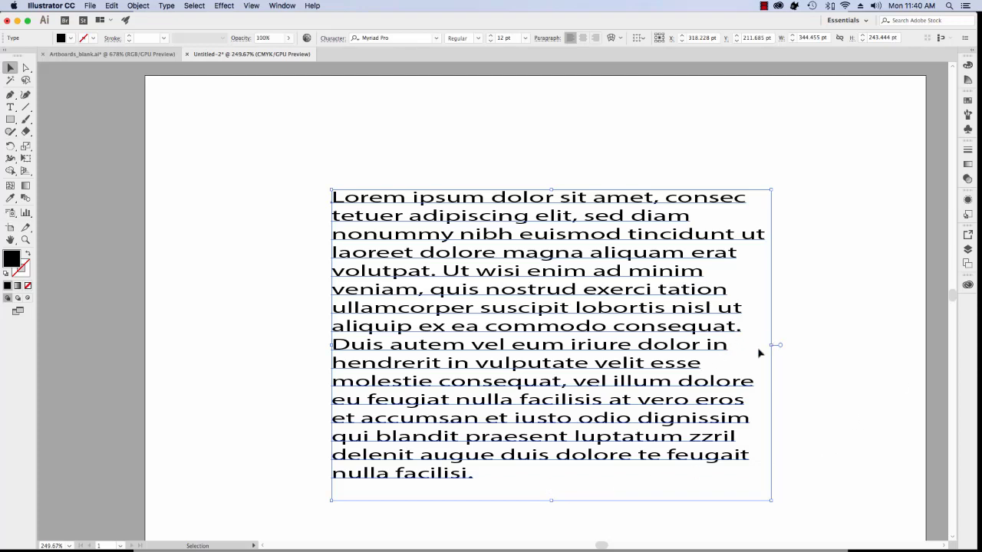
key("ctrl+z")
left_click(471, 454)
scroll(451, 418, "down", 1)
scroll(451, 418, "down", 3)
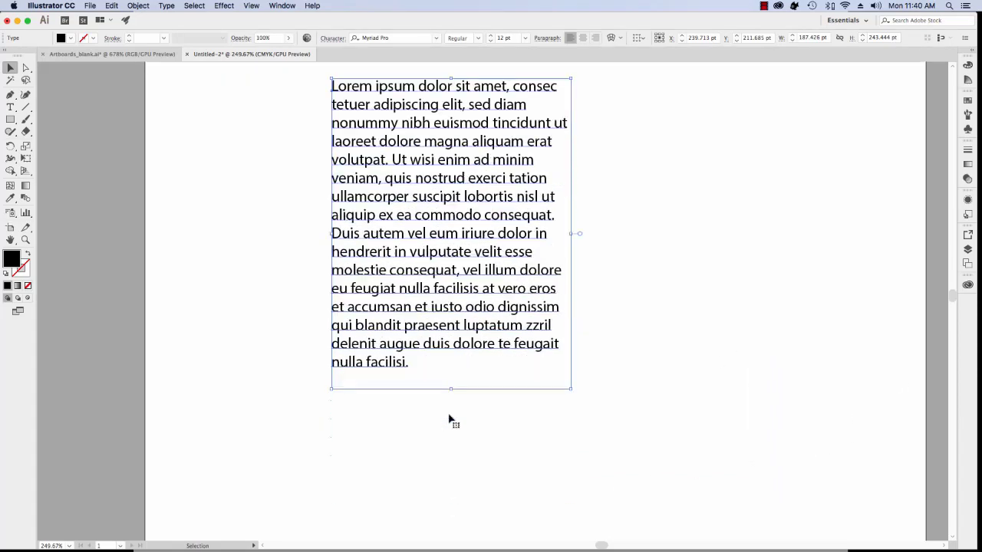
left_click_drag(451, 389, 475, 492)
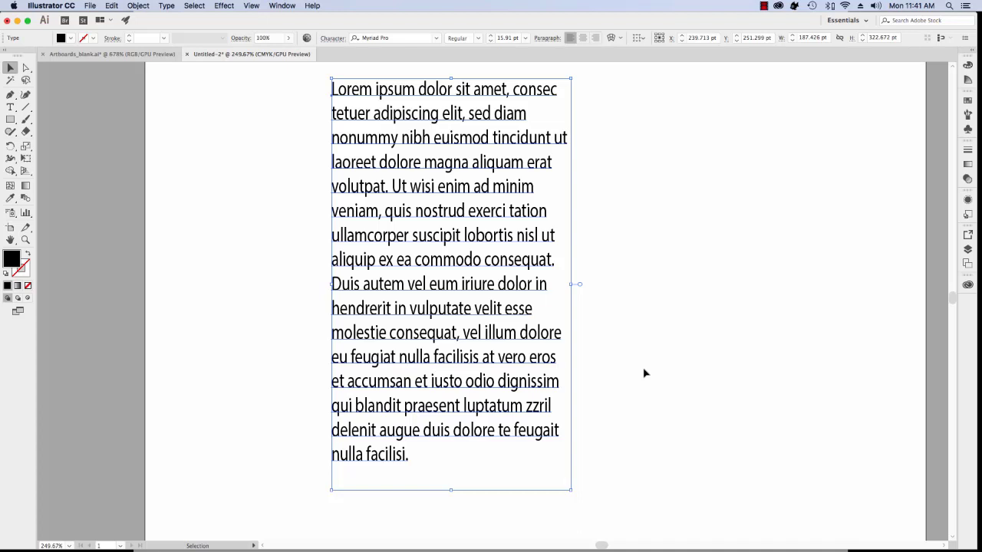
key("super+z")
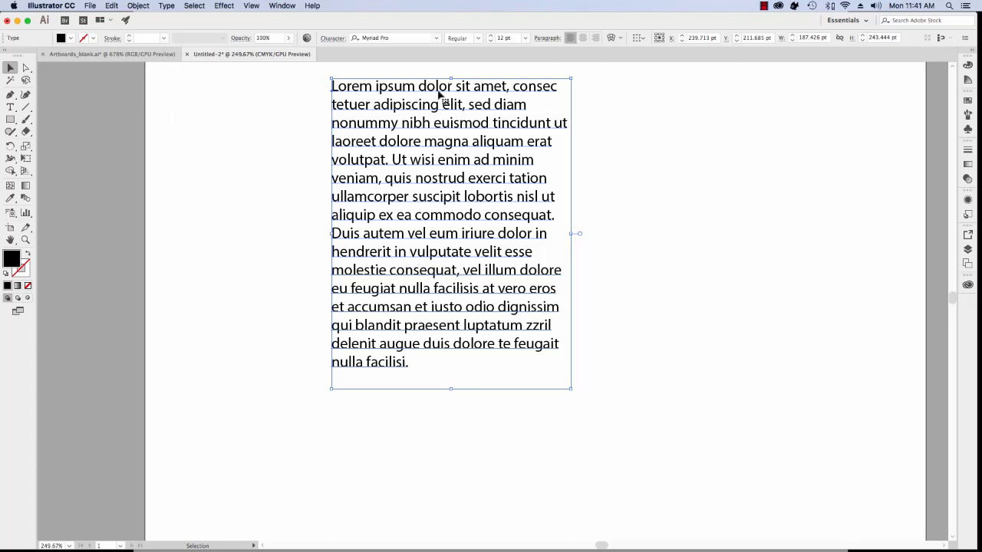
- Delete the remaining text block and activate the Type on a Path tool
key("Delete")
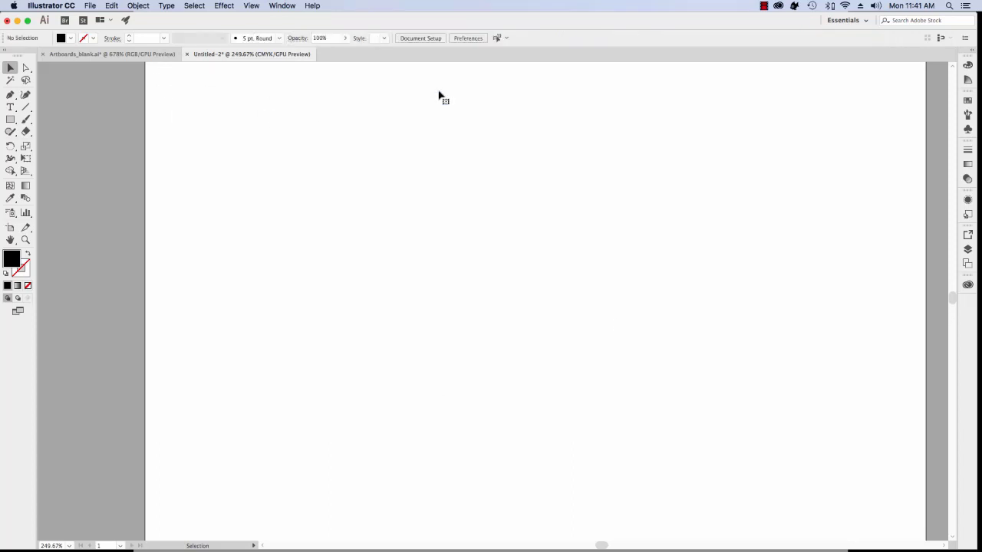
left_click(10, 108)
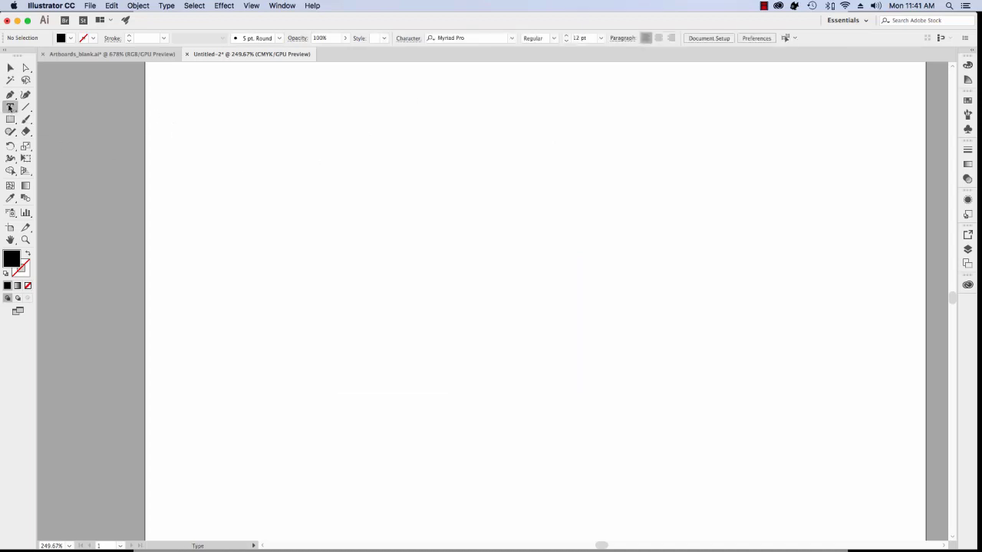
left_click(11, 107)
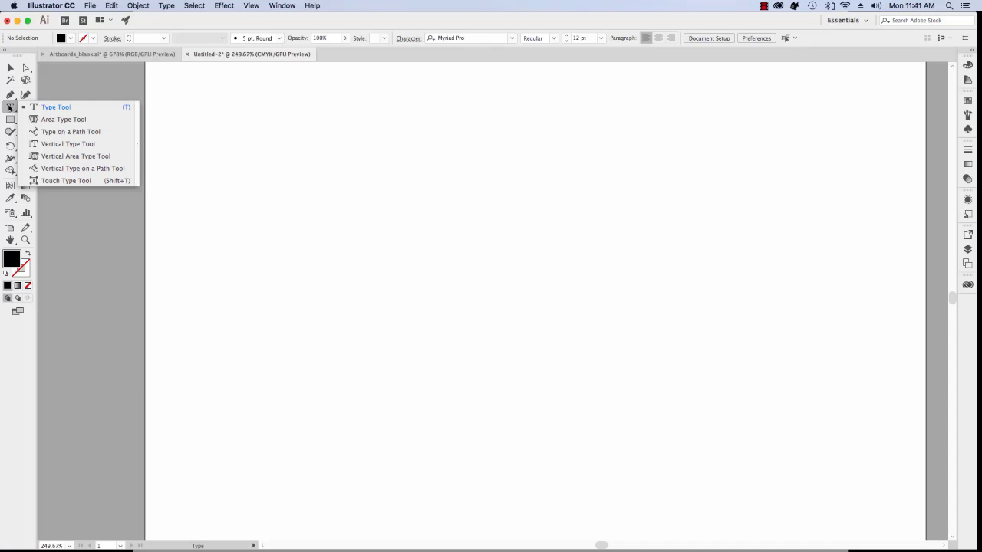
left_click(63, 131)
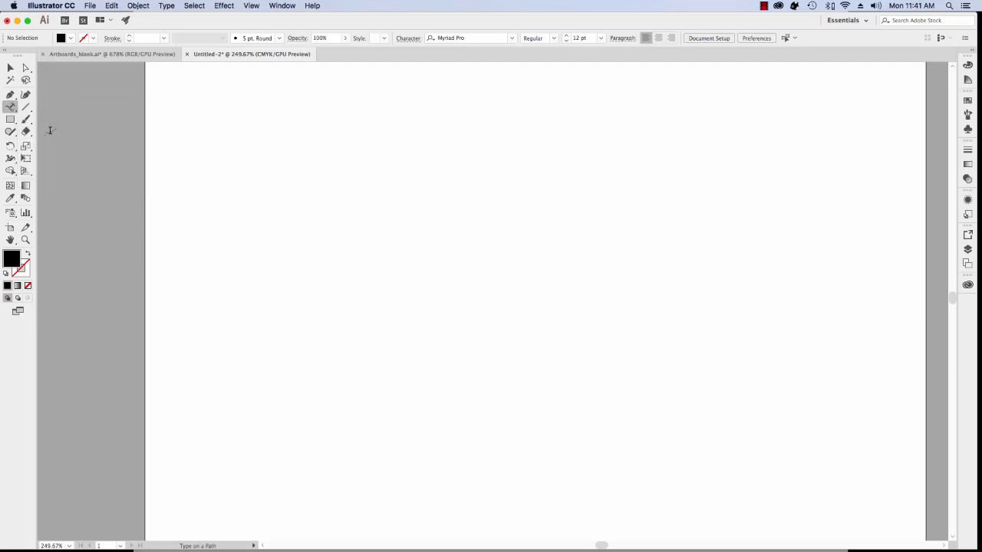
- Try to start path type on the empty artboard
left_click(406, 252)
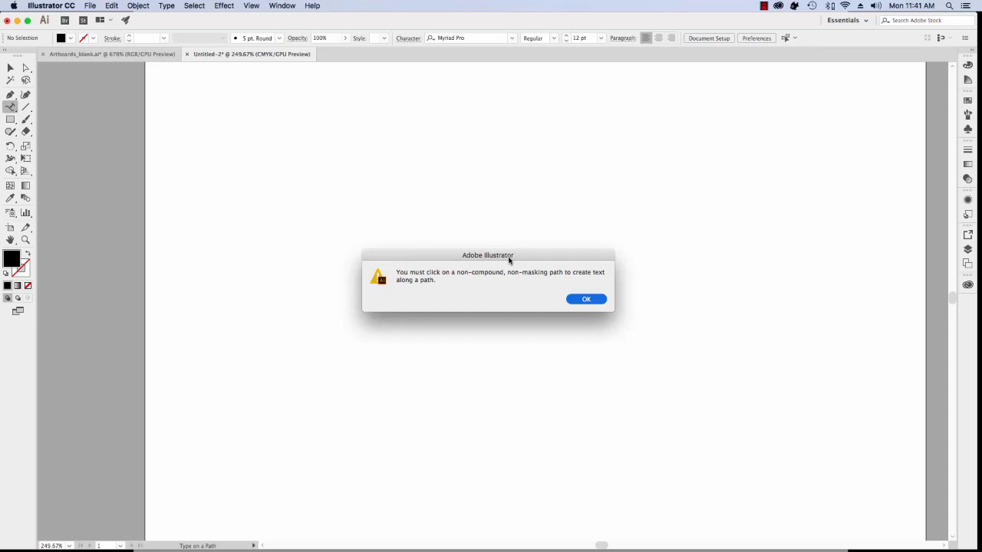
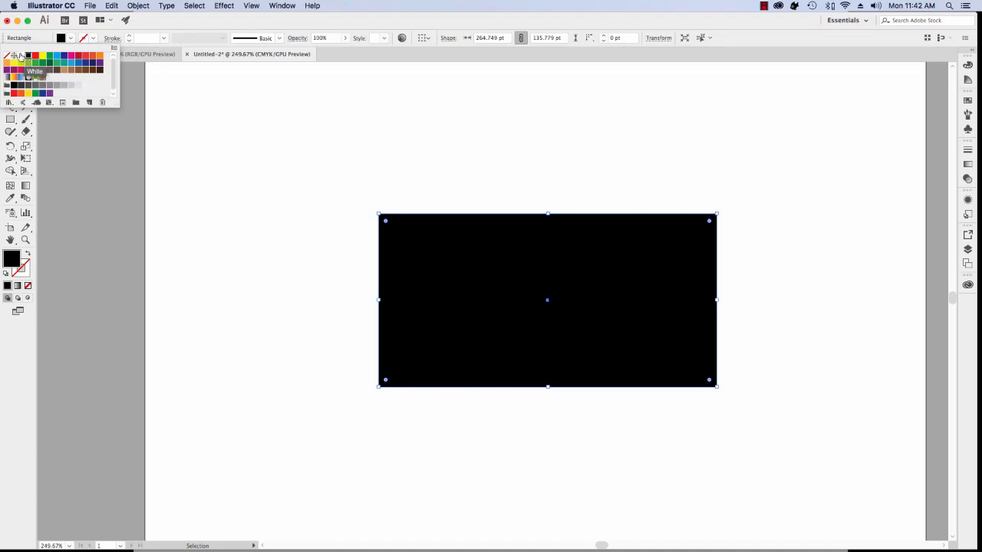
- Fill the rectangle with white and place Type on a Path along its outline, starting at its upper-left corner
left_click(20, 56)
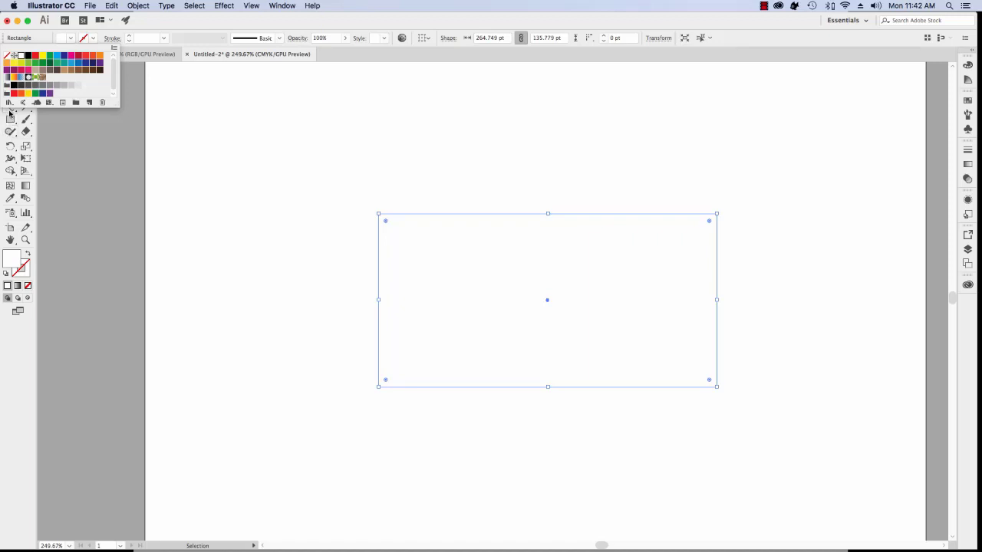
left_click(94, 38)
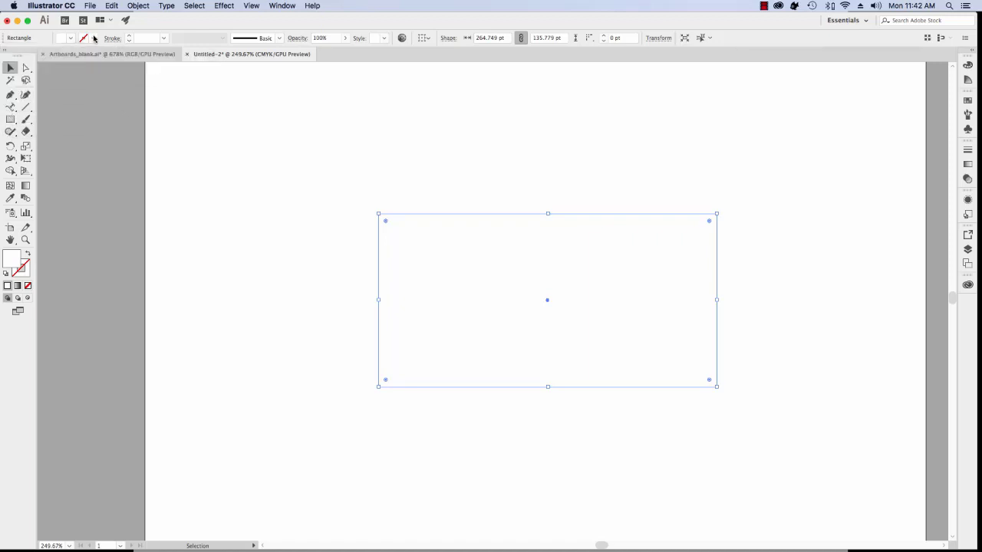
left_click(12, 108)
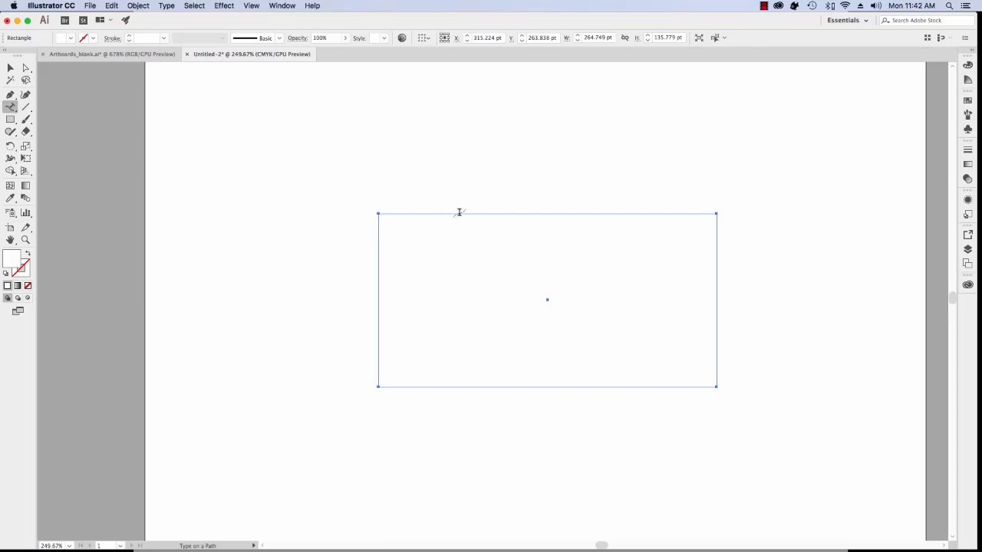
left_click(381, 213)
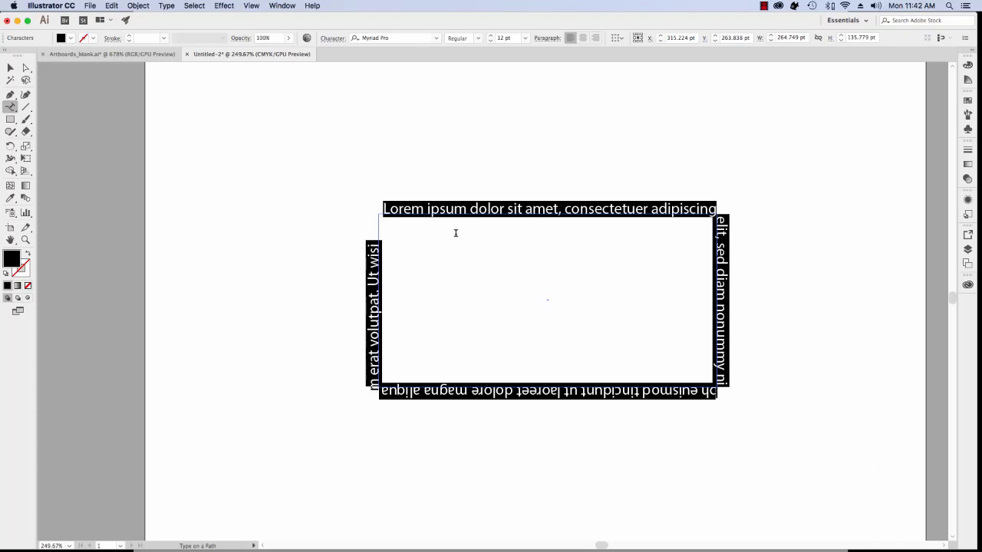
- Replace the placeholder text along the rectangle with "Any text can be inserted along the path in Illustrator."
type("Any")
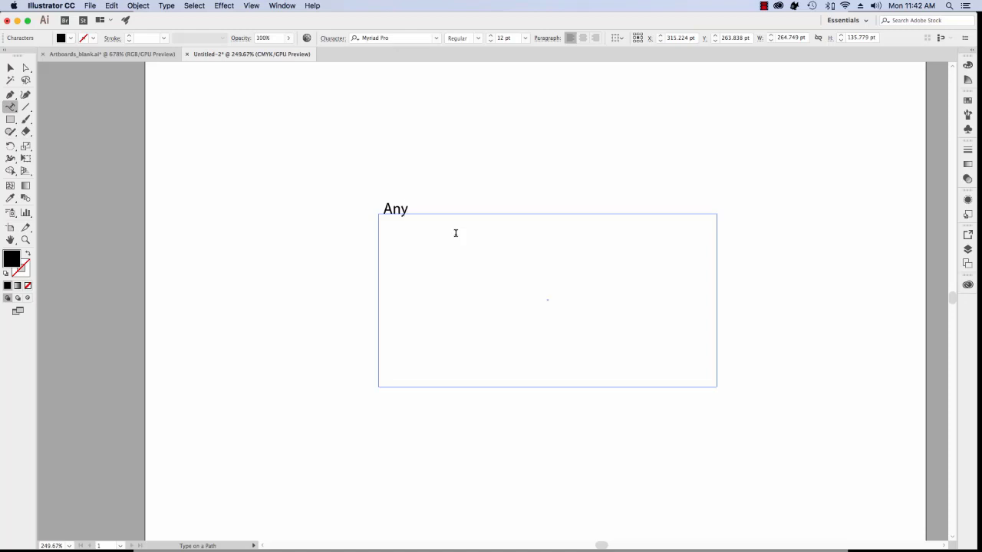
type(" text can be inserted")
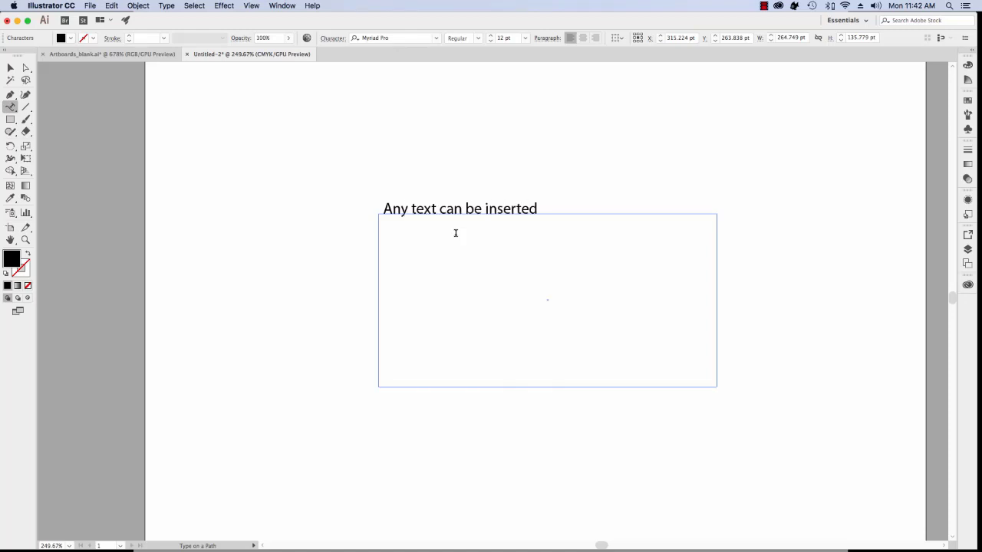
type(" along the path in Il")
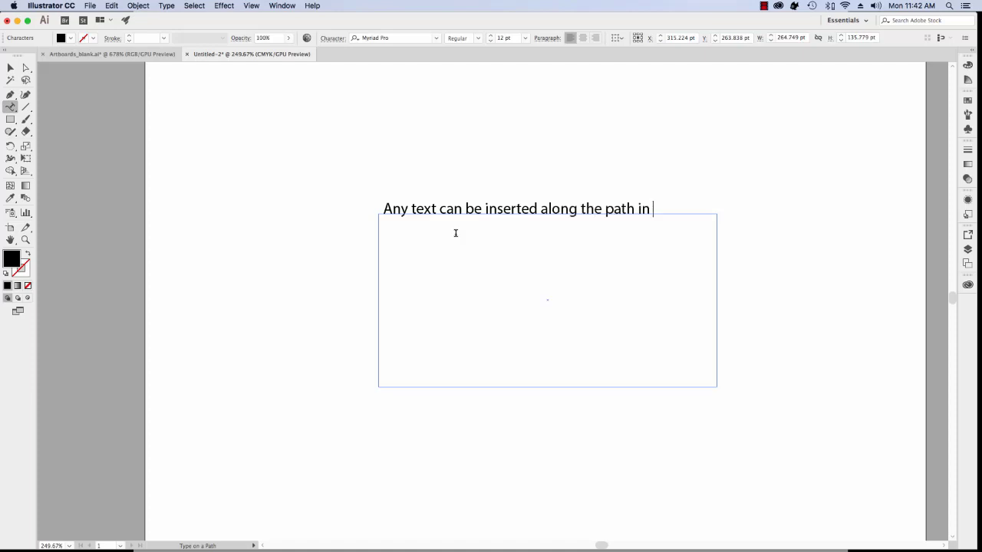
type("lustrator.")
- Copy the whole sentence and paste it twice after itself so the text runs around the rectangle
left_click_drag(385, 207, 726, 199)
key("super+c")
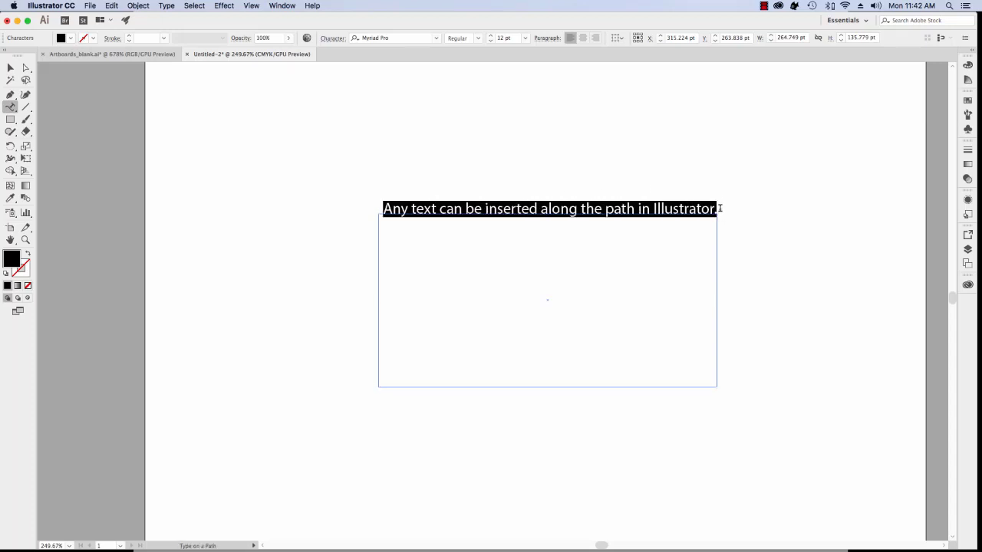
left_click(724, 214)
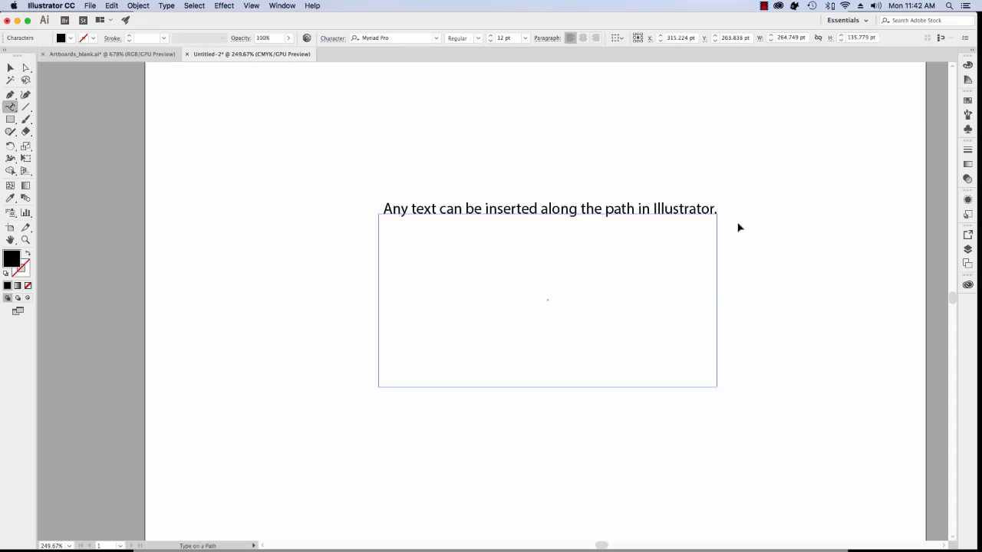
key("super+v")
key("super+v")
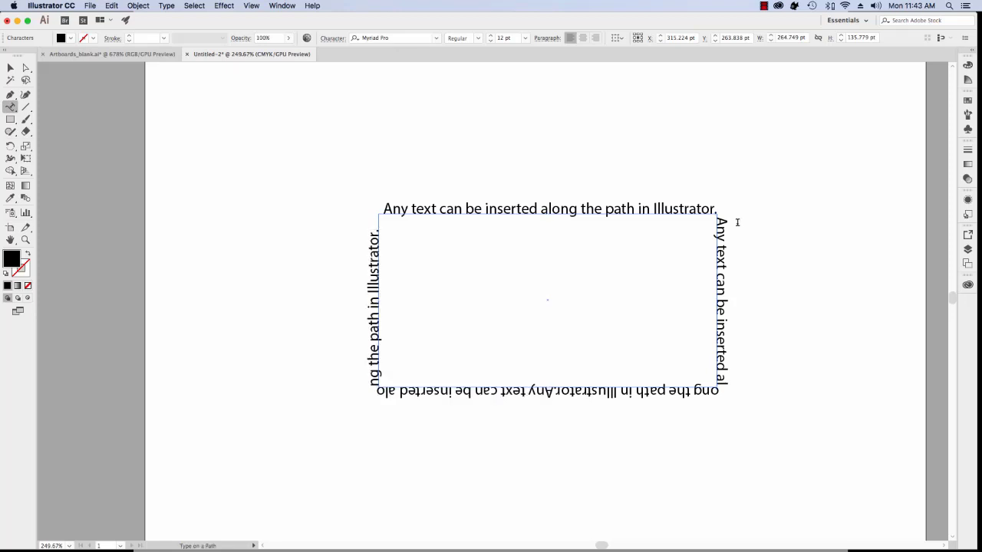
- Move the path text's start bracket to the rectangle's upper-right corner and its end bracket along the upper edge to just before that corner
left_click(10, 68)
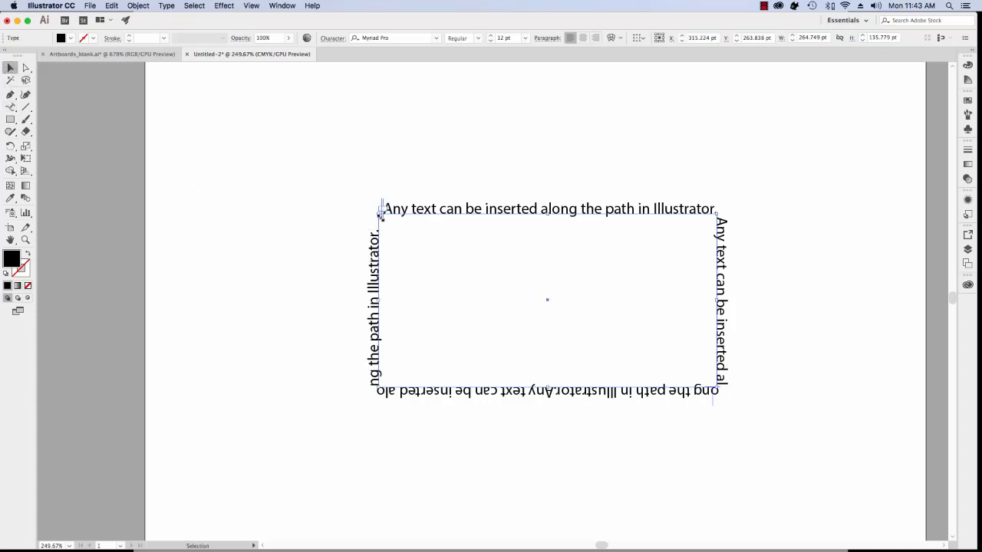
left_click(24, 240)
left_click_drag(323, 192, 388, 219)
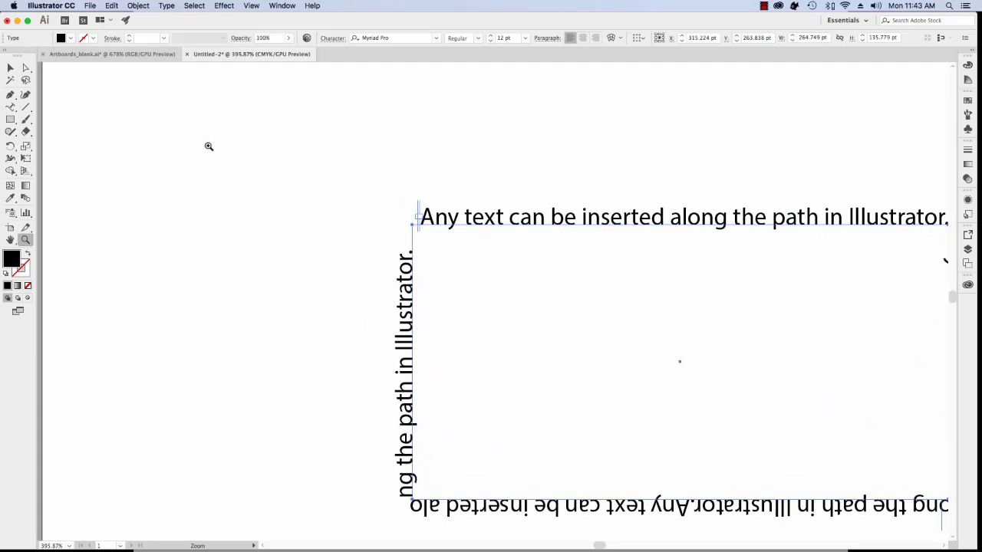
left_click(10, 240)
left_click_drag(565, 278, 436, 264)
left_click(9, 67)
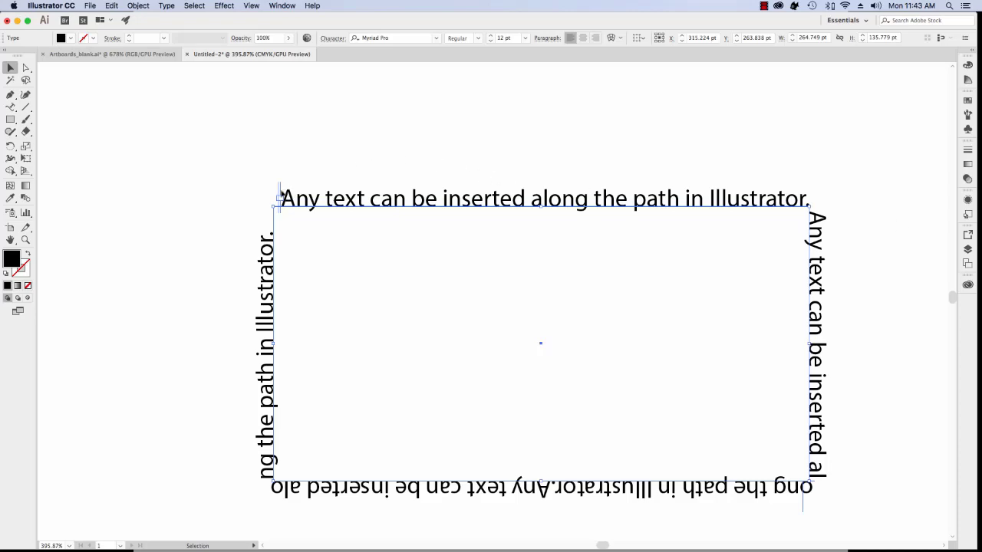
left_click_drag(281, 194, 816, 204)
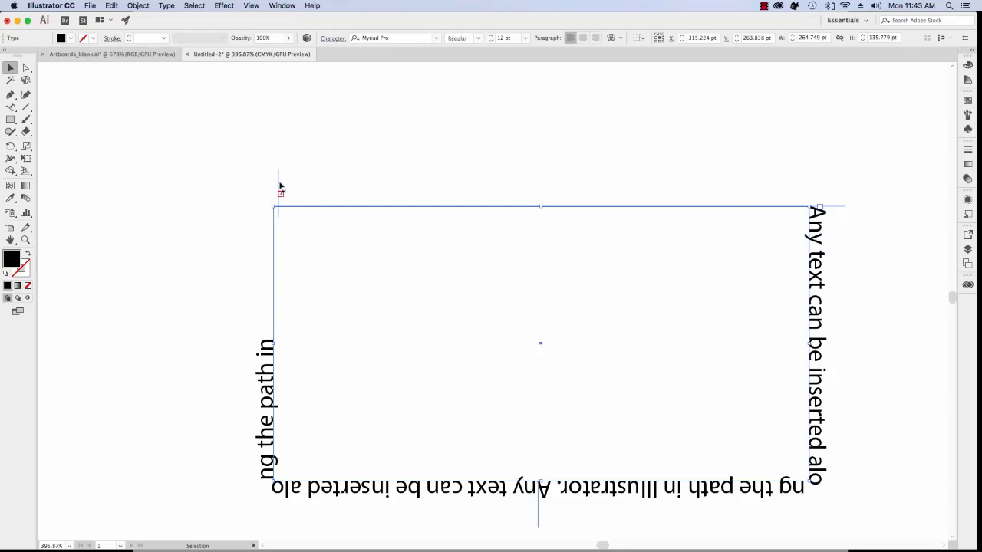
left_click_drag(280, 190, 798, 205)
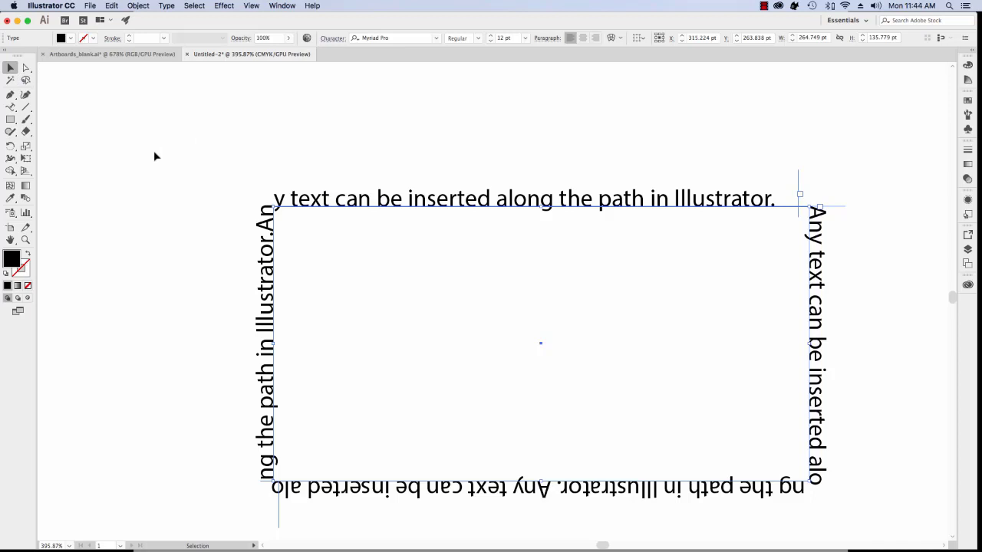
- Delete the path text together with its rectangle
key("a")
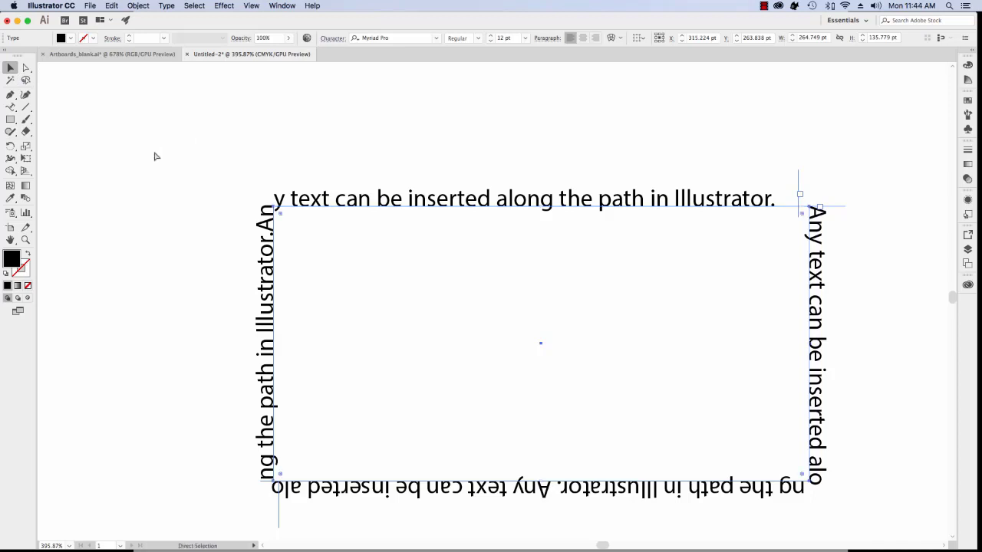
key("v")
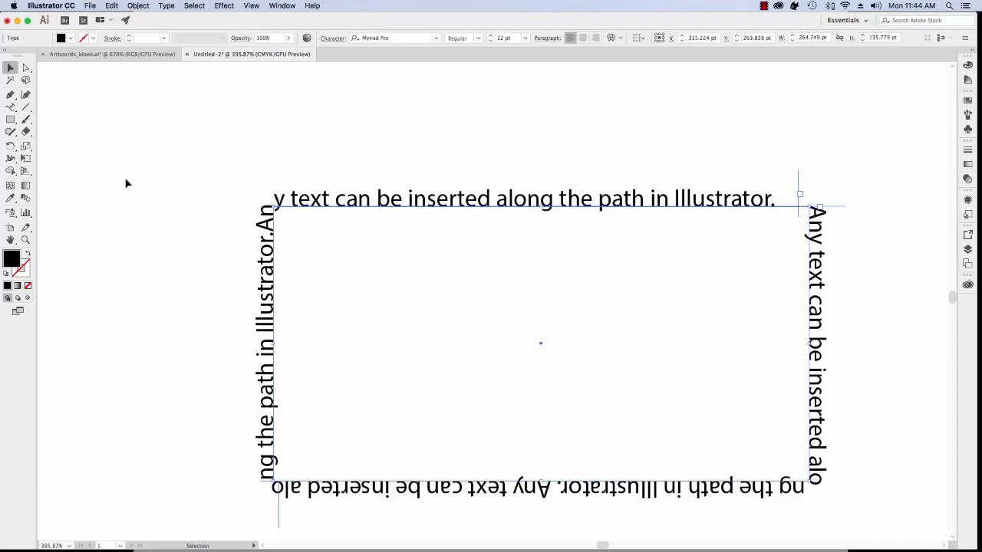
key("Delete")
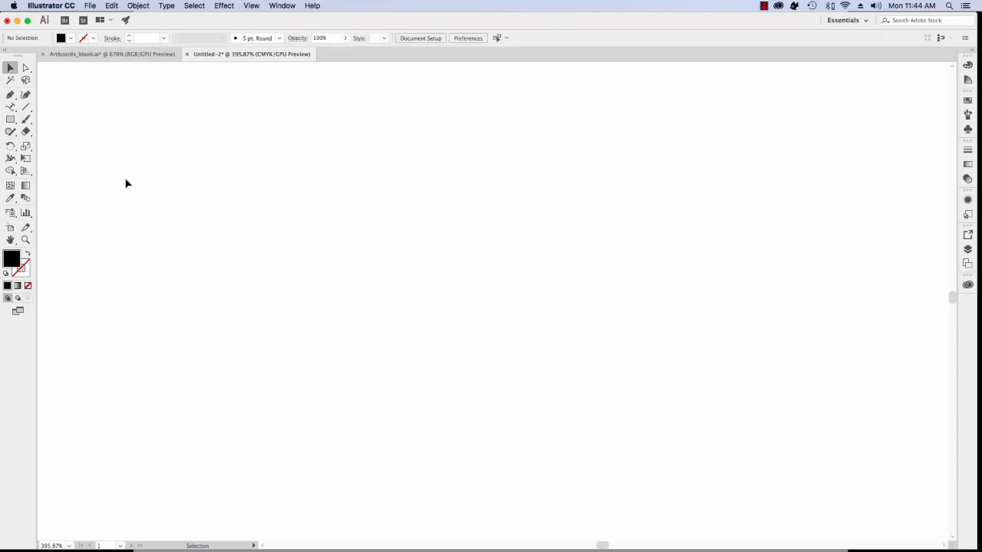
- Draw an ellipse about 147 pt wide and 137 pt high and fill it with white
left_click(9, 120)
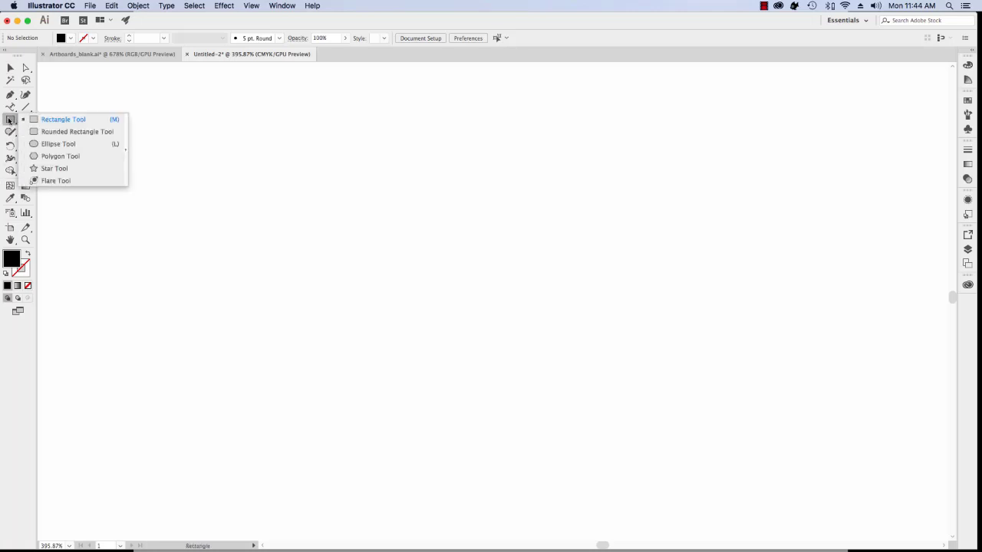
left_click(65, 144)
left_click_drag(377, 181, 674, 459)
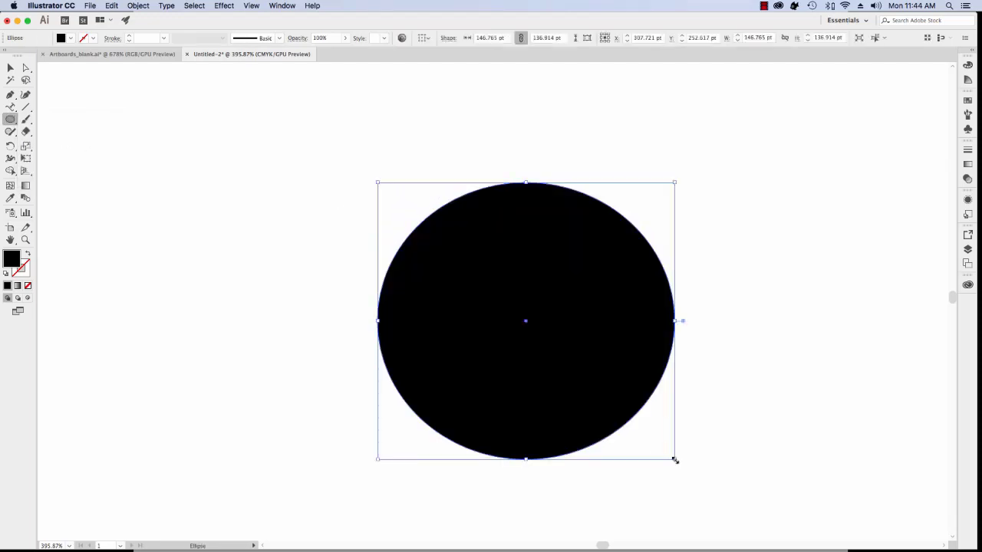
left_click(71, 38)
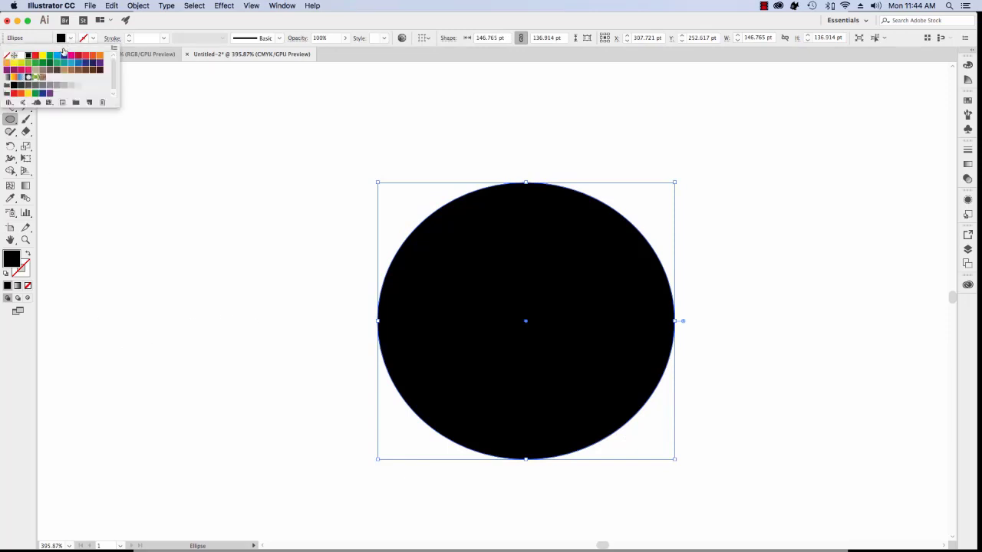
left_click(20, 56)
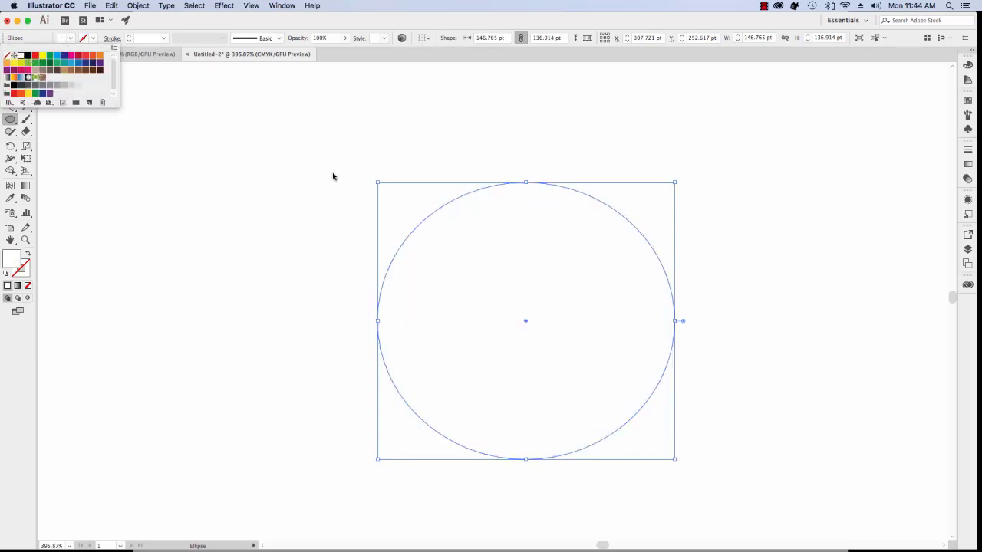
left_click(71, 38)
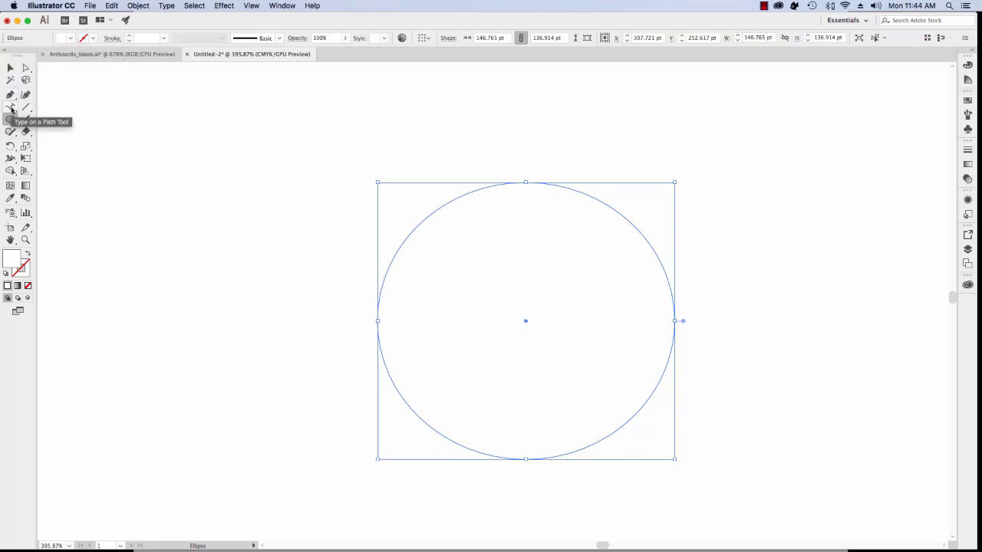
- Try filling the ellipse with placeholder text using the Area Type tool, and undo it
left_click(10, 109)
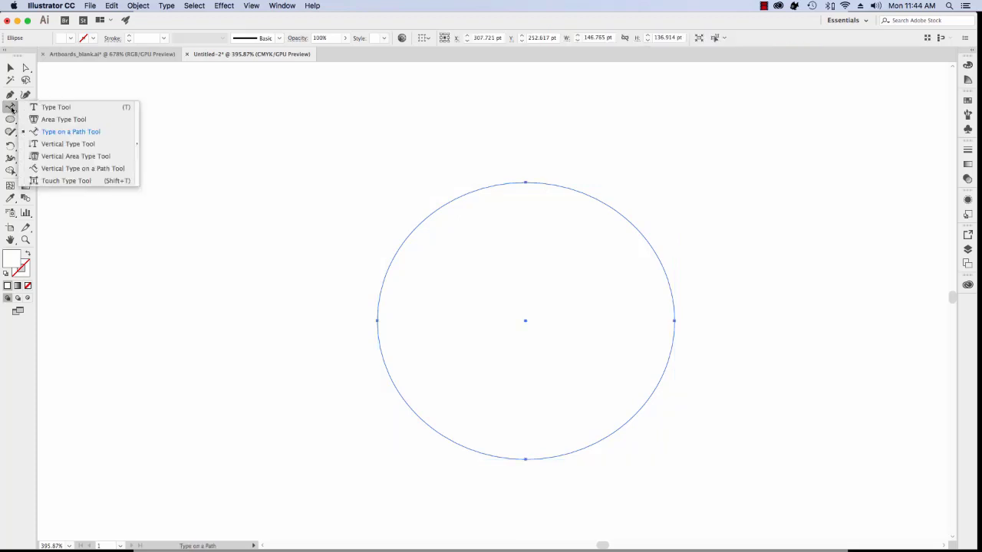
left_click(64, 121)
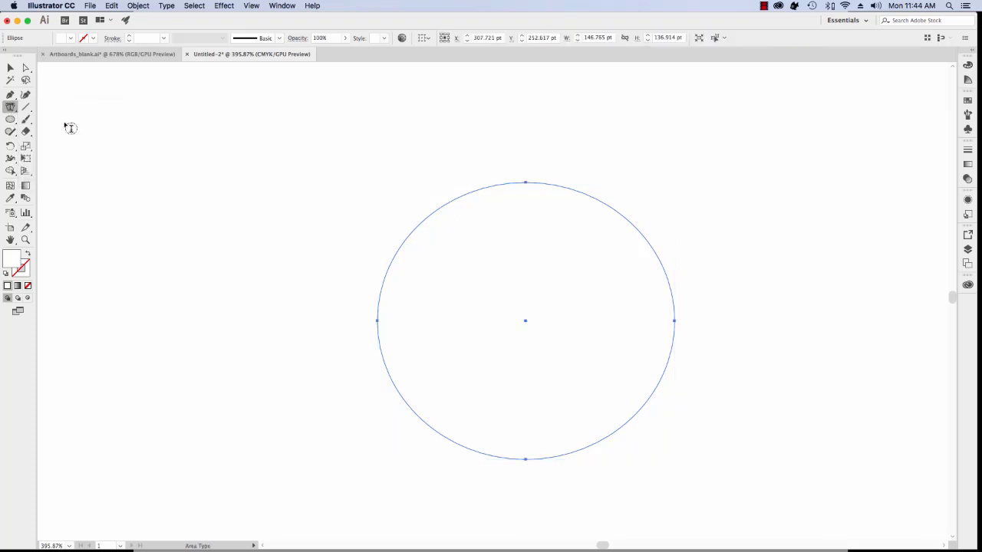
left_click(437, 216)
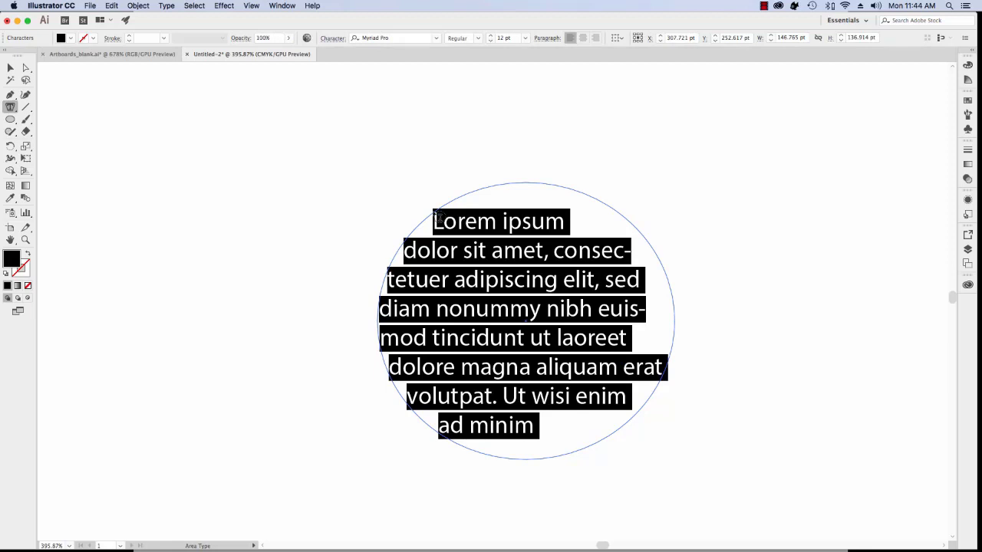
key("super")
key("BackSpace")
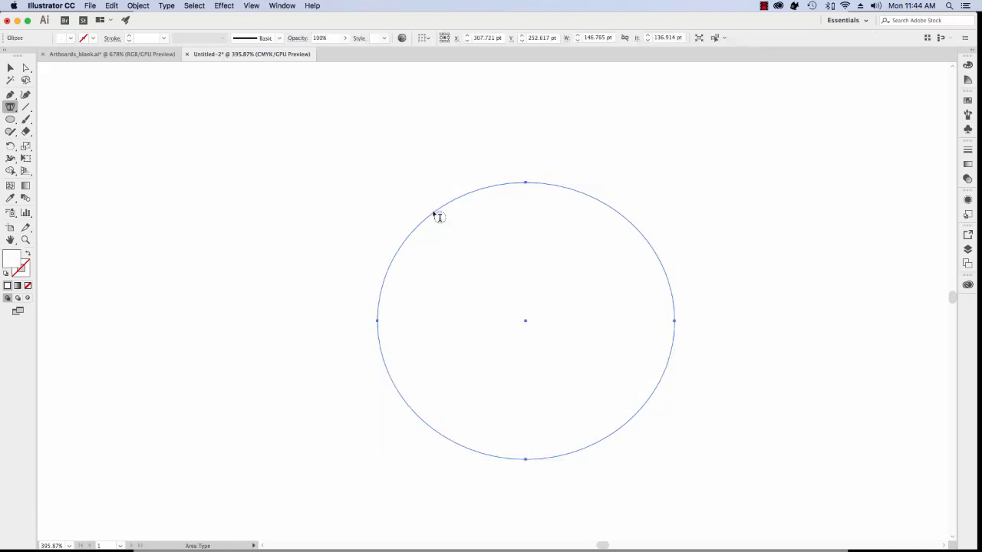
- Fill the ellipse with vertical placeholder text using the Vertical Area Type tool
left_click(10, 107)
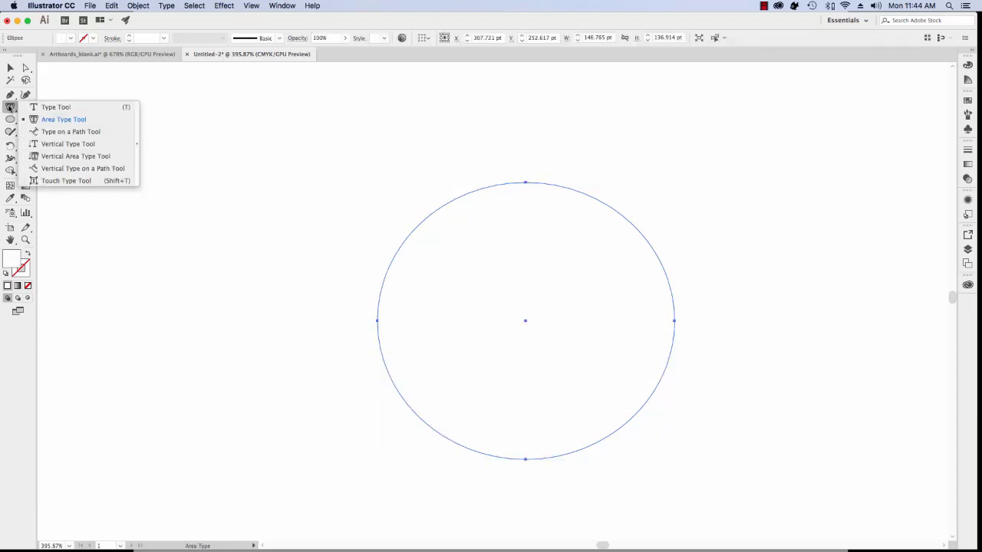
left_click(50, 158)
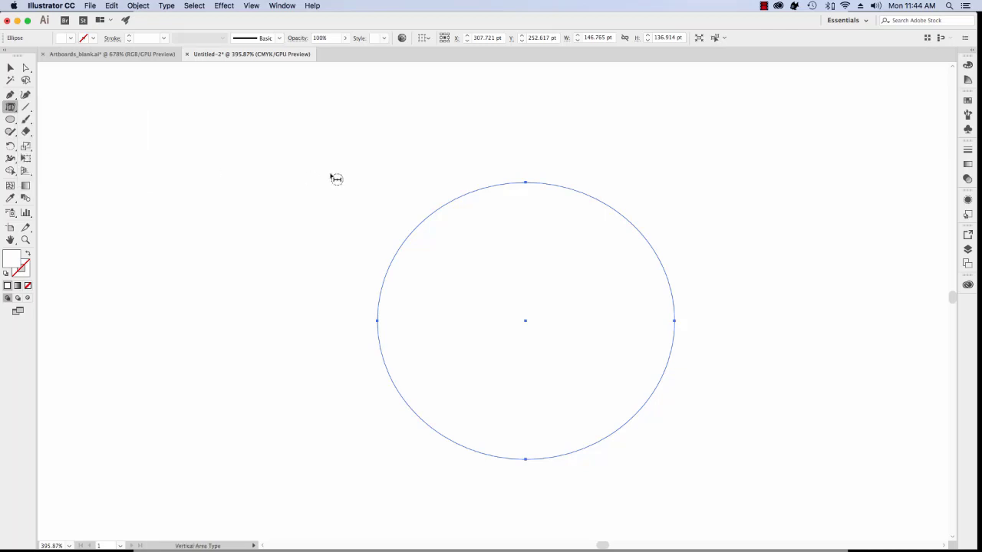
left_click(423, 222)
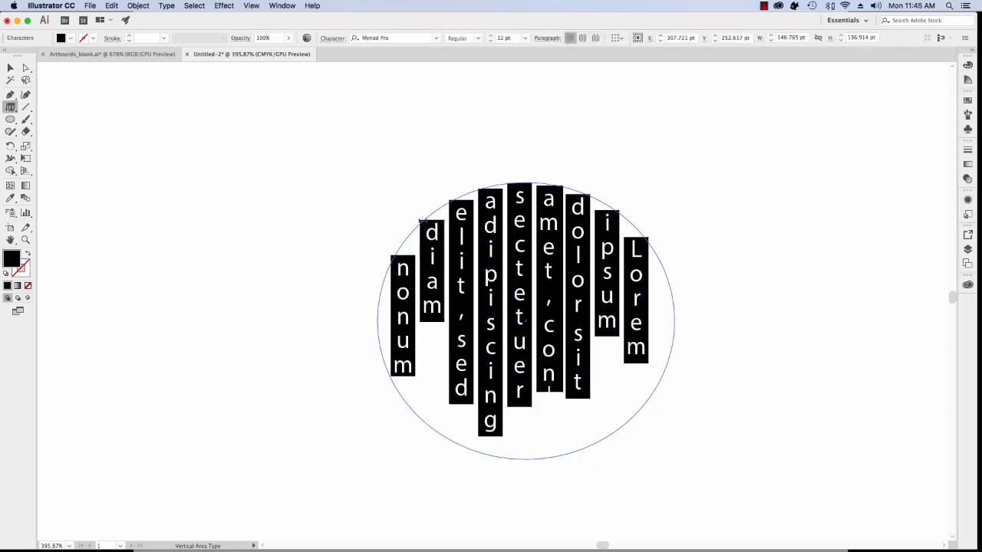
- Delete the ellipse with its vertical area text
left_click(11, 121)
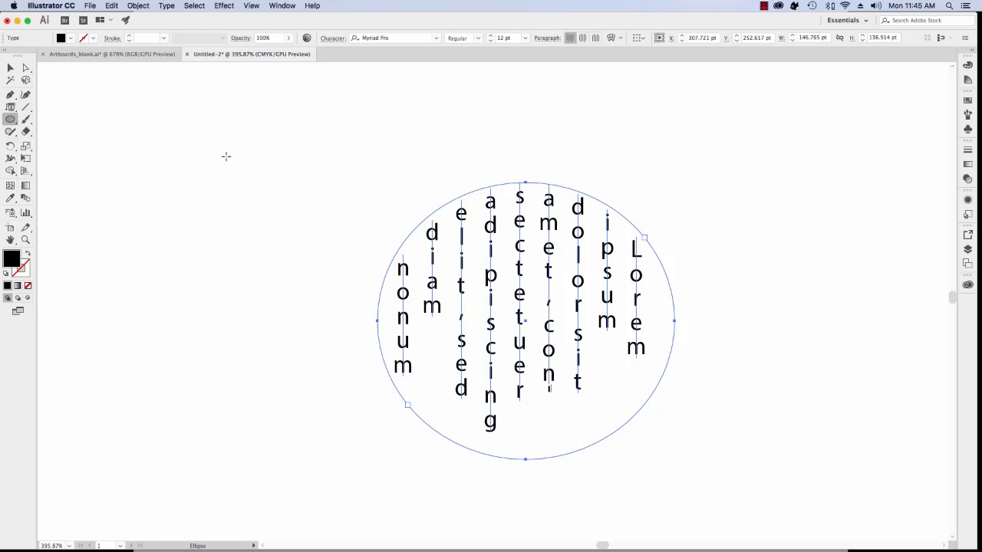
key("super")
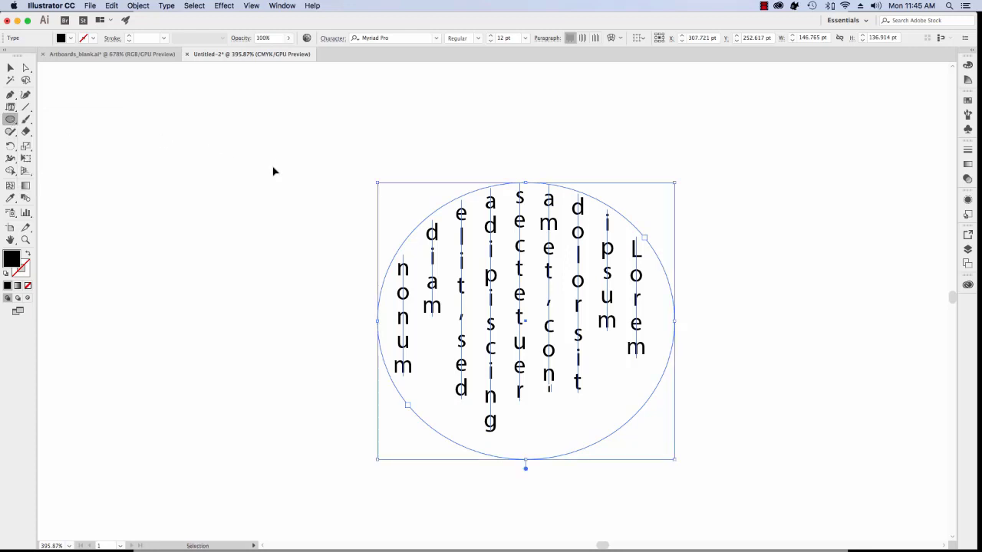
key("Delete")
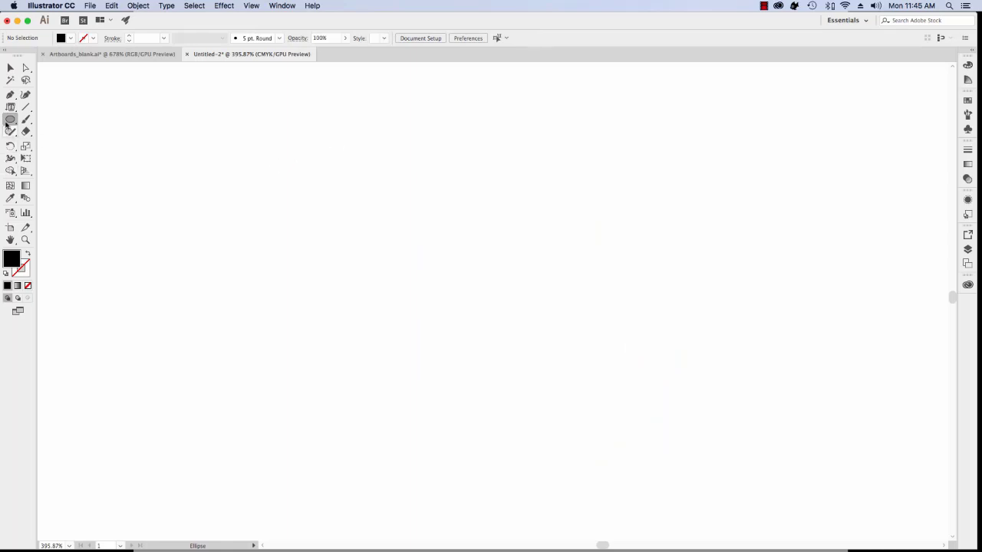
- Draw an eight-sided polygon with a 50 pt radius using the Polygon tool and fill it with white
left_click_drag(10, 119, 49, 156)
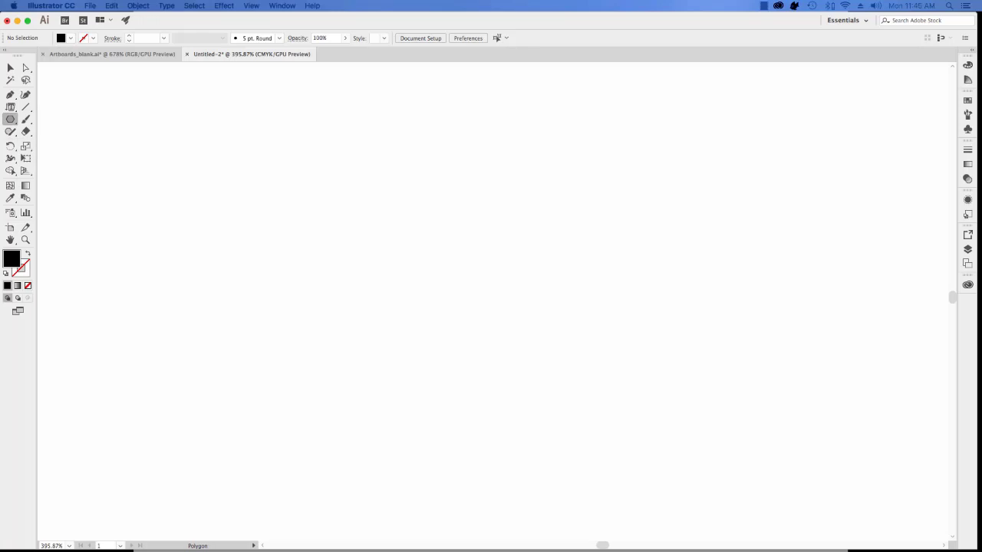
left_click(504, 204)
left_click_drag(504, 204, 465, 197)
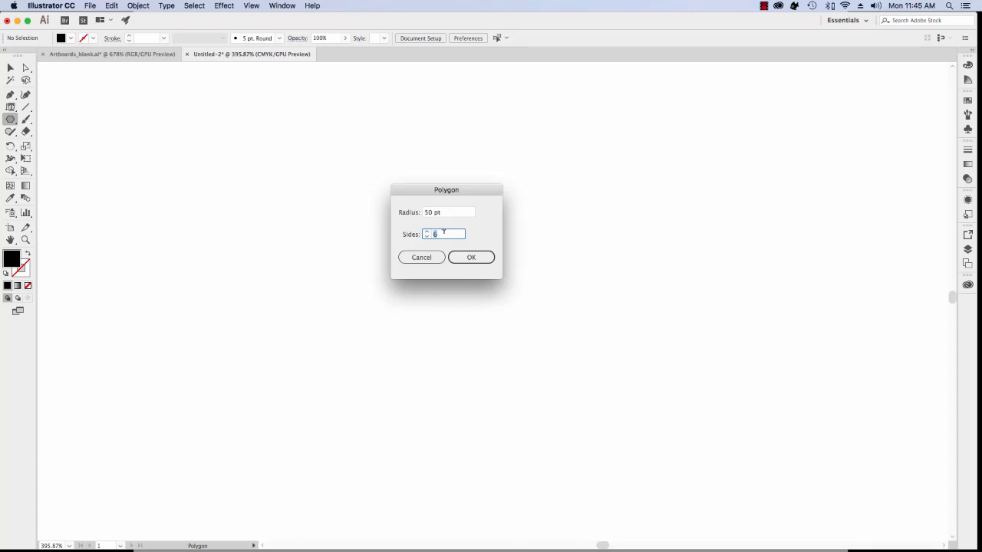
type("8")
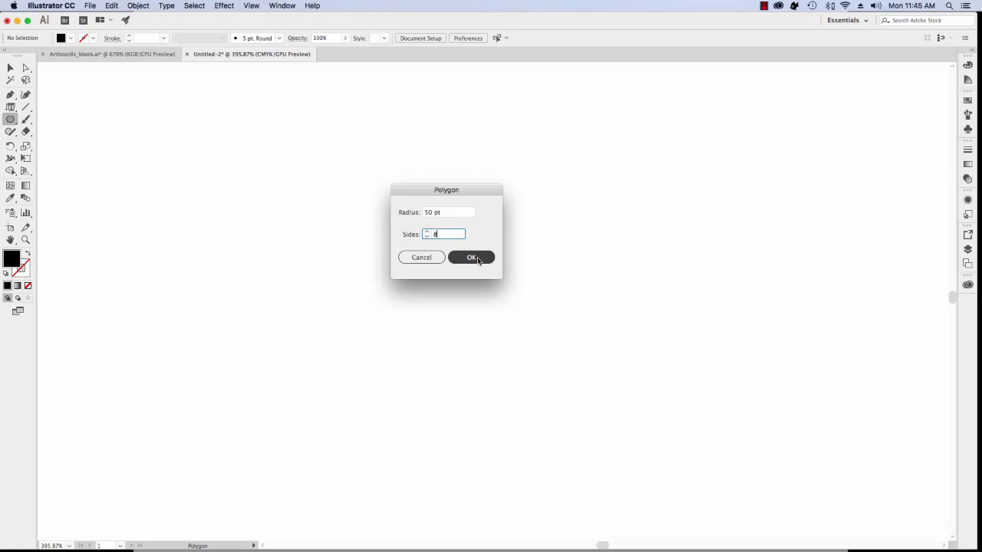
left_click(471, 258)
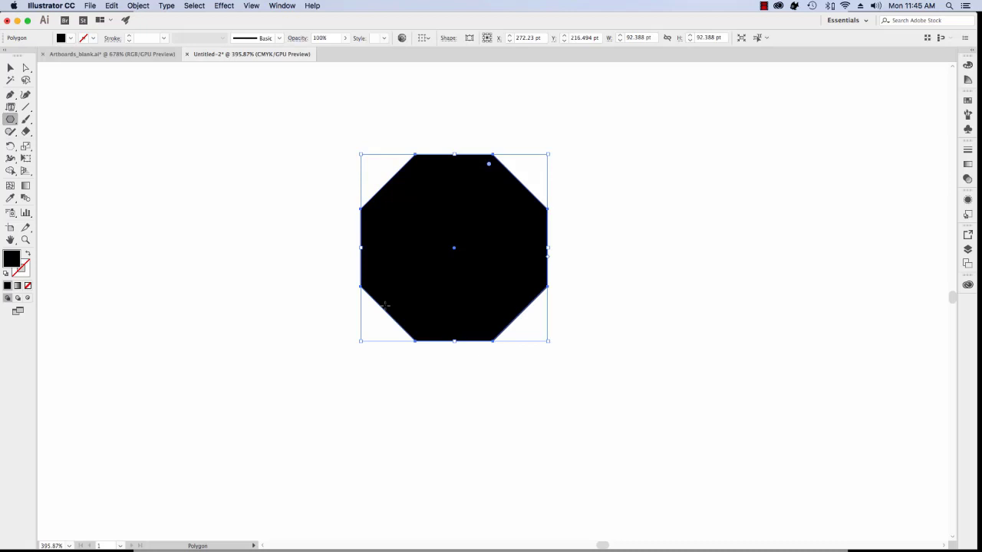
left_click(70, 39)
left_click(20, 56)
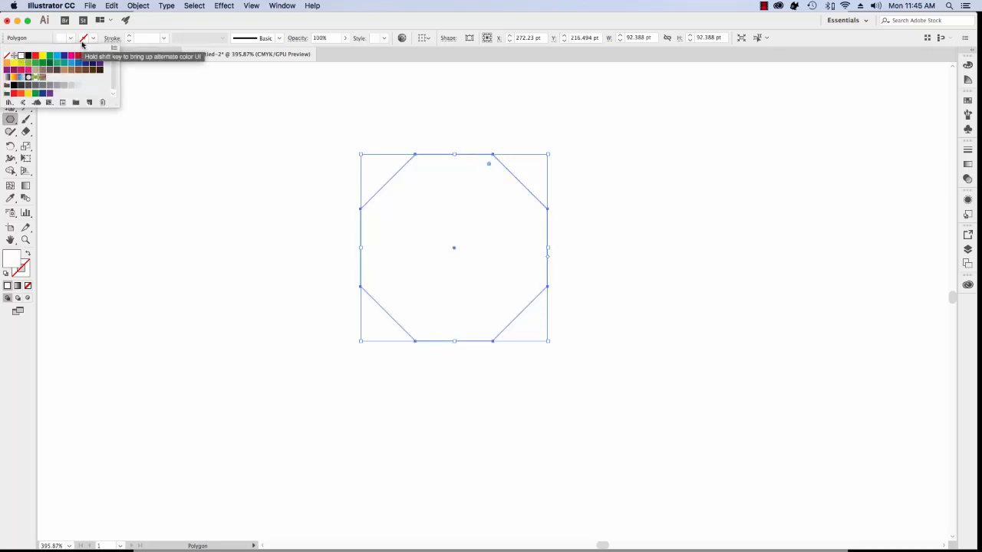
left_click(80, 38)
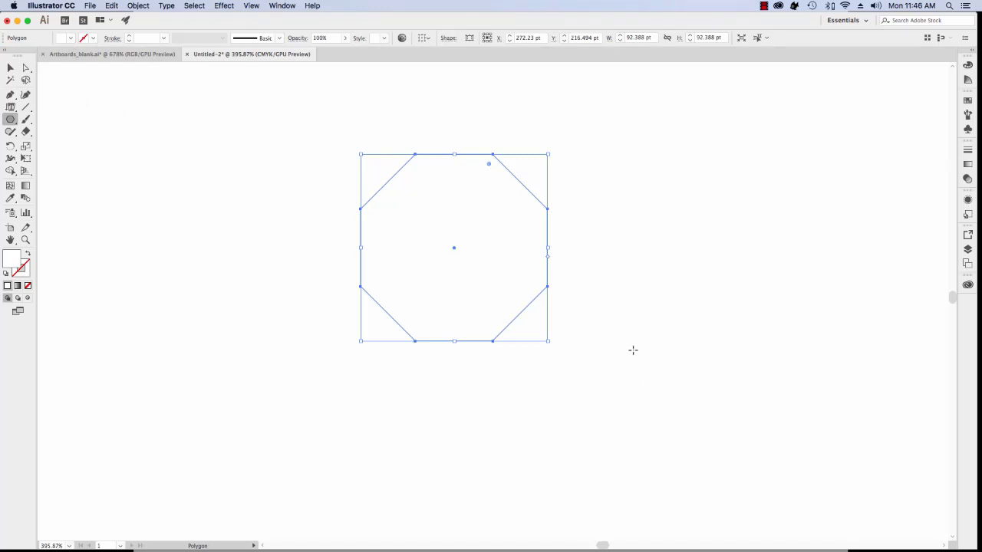
- Draw a triangle inside the octagon with the Polygon tool, using 3 sides and a 25 pt radius
left_click(488, 269)
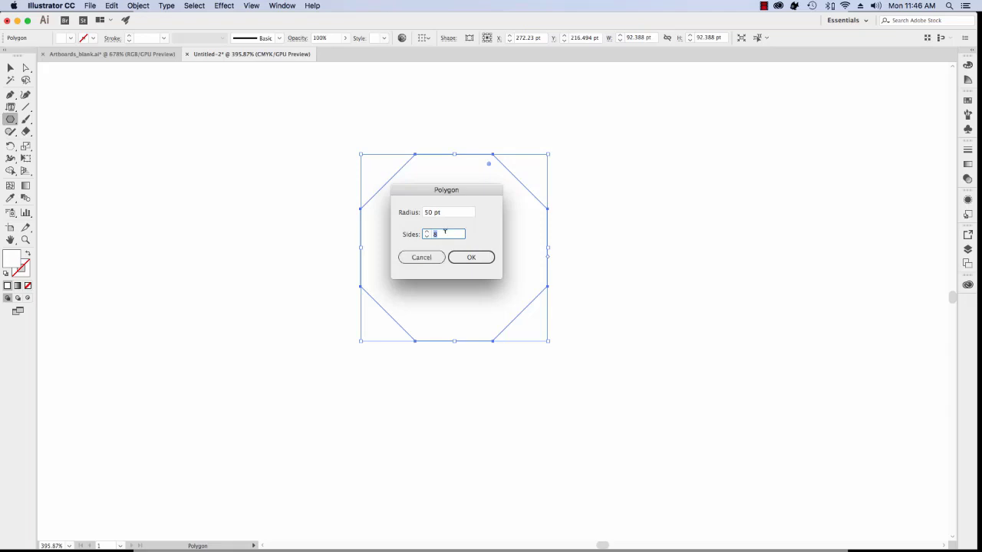
key("BackSpace")
type("3")
key("Tab")
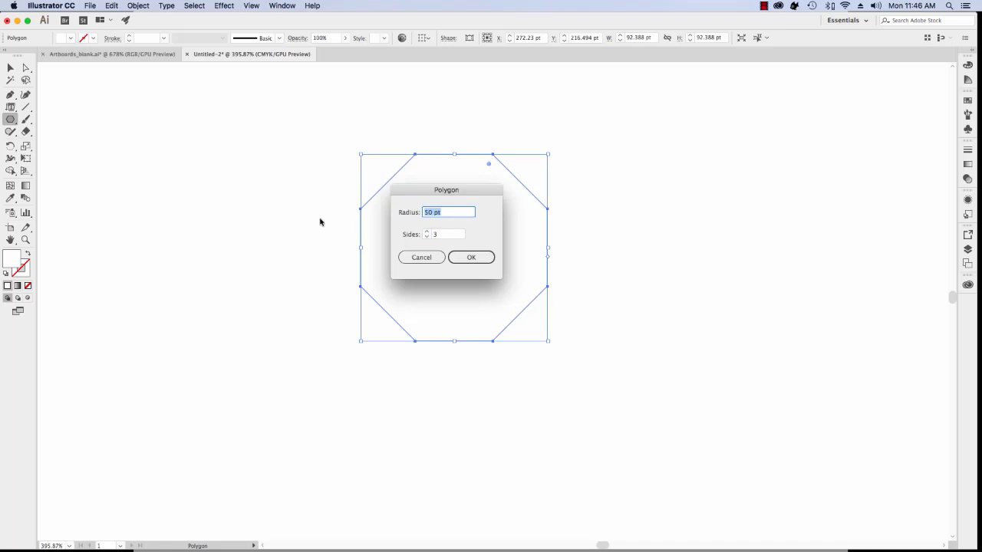
type("25")
left_click(476, 260)
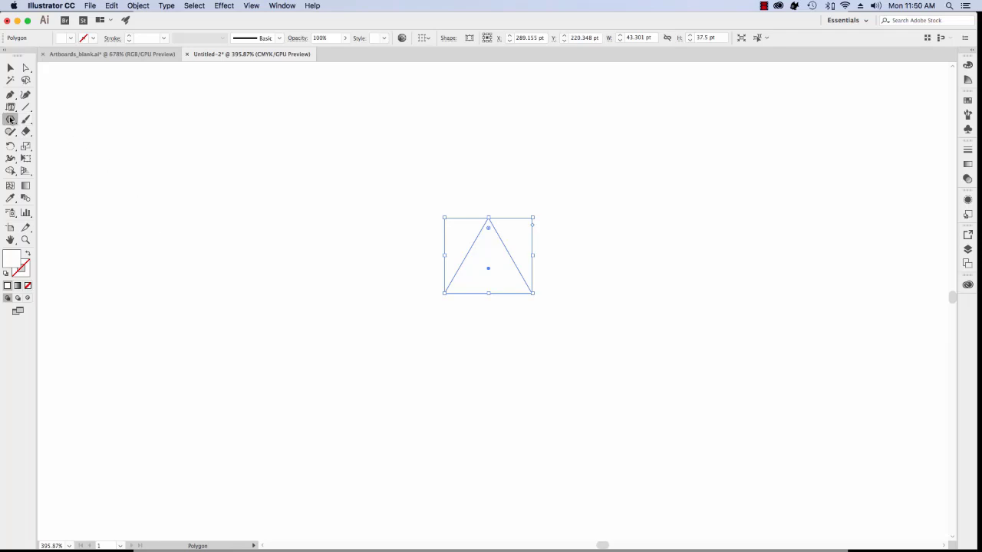
- Select all the artwork to check the octagon and triangle outlines, and clear the selection
left_click(10, 119)
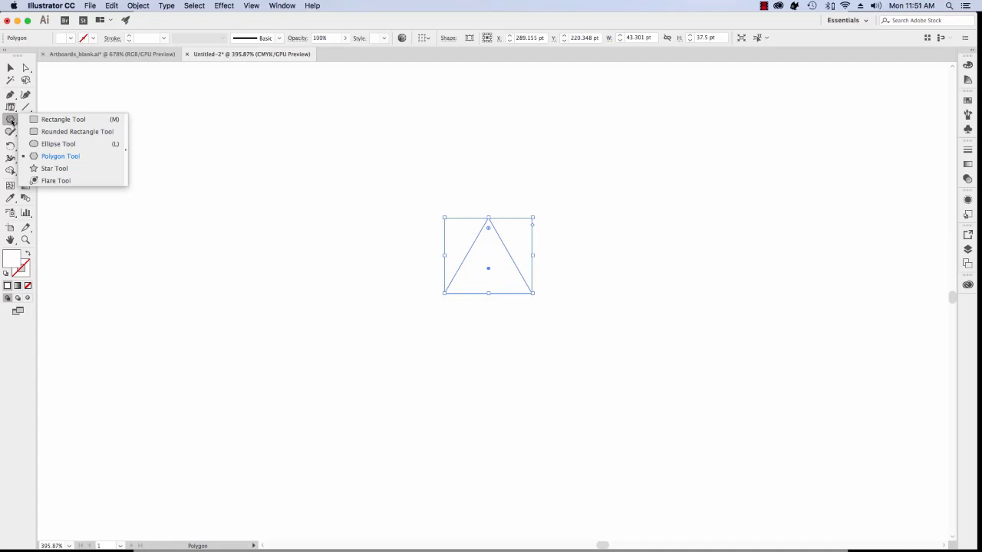
left_click(10, 69)
left_click(269, 217)
key("super+a")
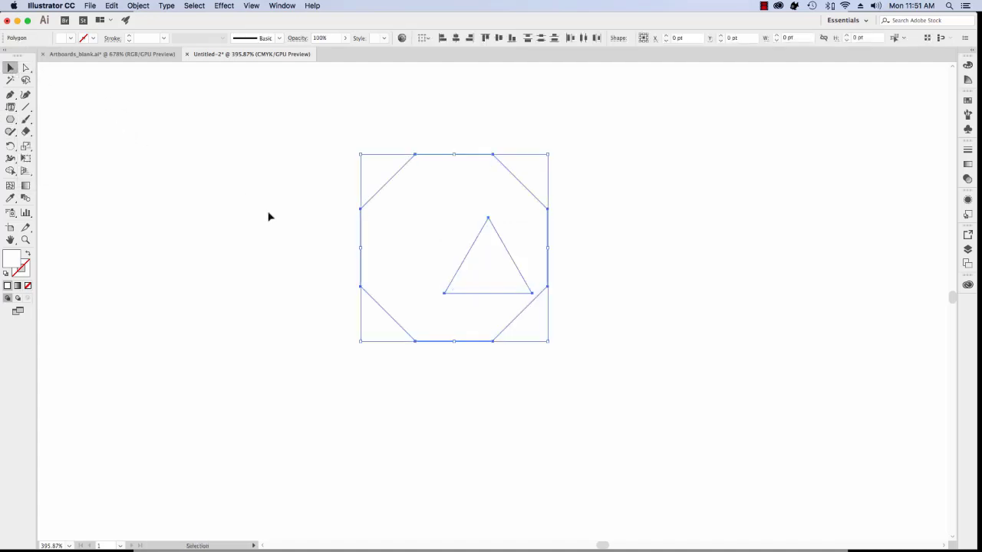
left_click(268, 217)
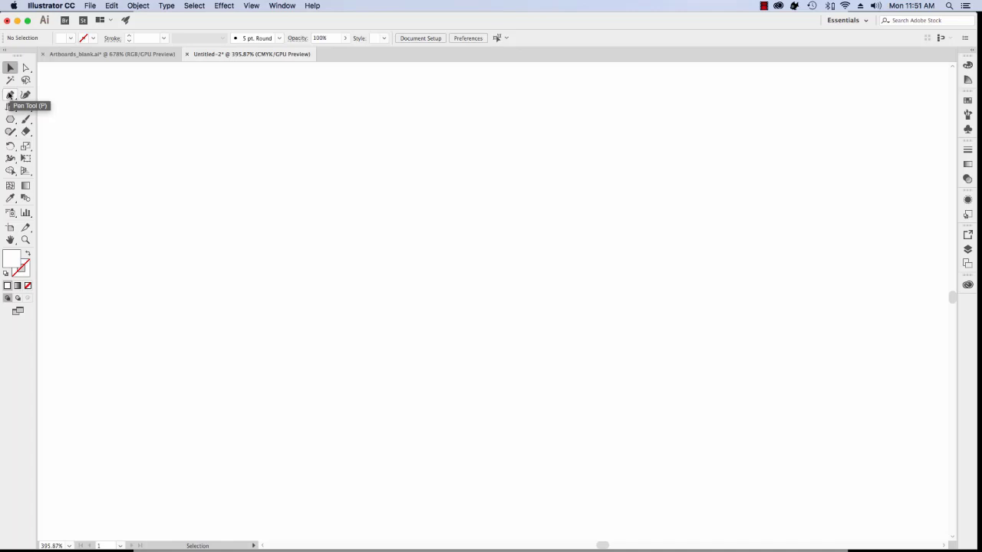
- Draw a straight horizontal path about 59 pt long with the Pen tool and deselect it
left_click(10, 95)
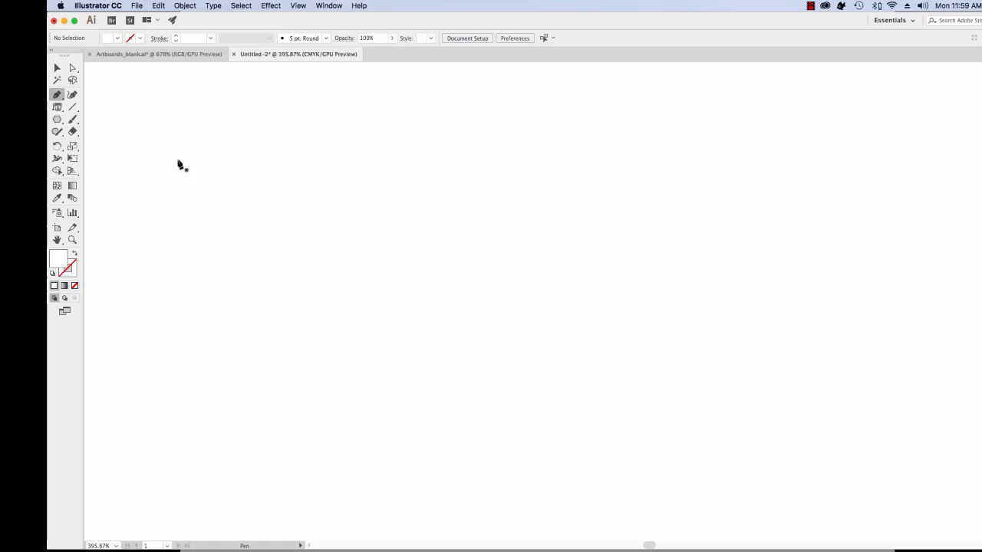
left_click(177, 161)
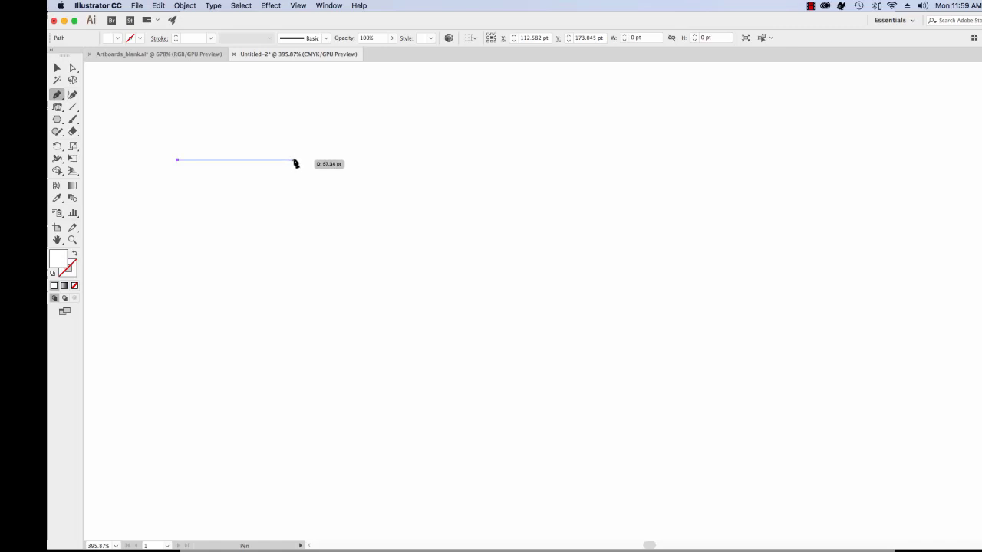
left_click(300, 161)
left_click(298, 161)
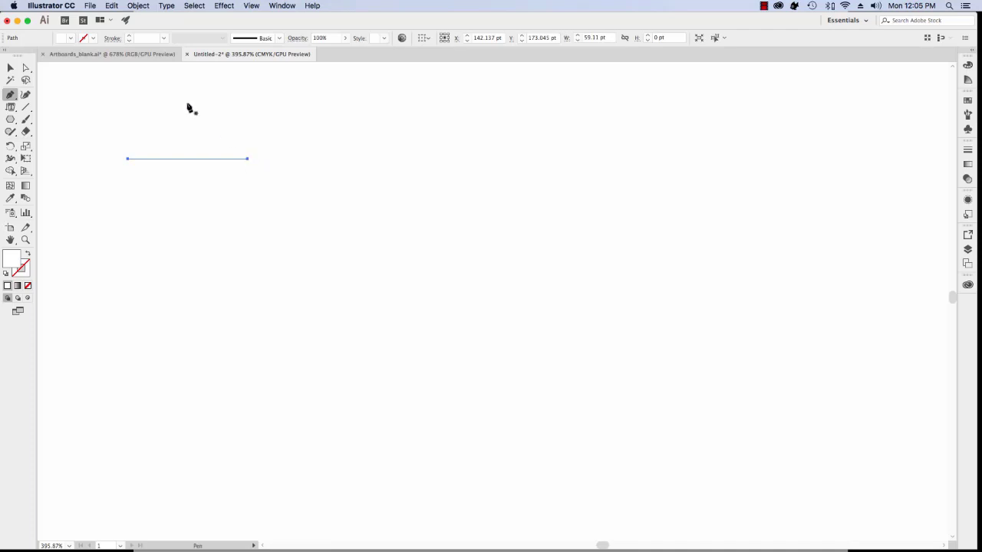
left_click(11, 67)
left_click(168, 236)
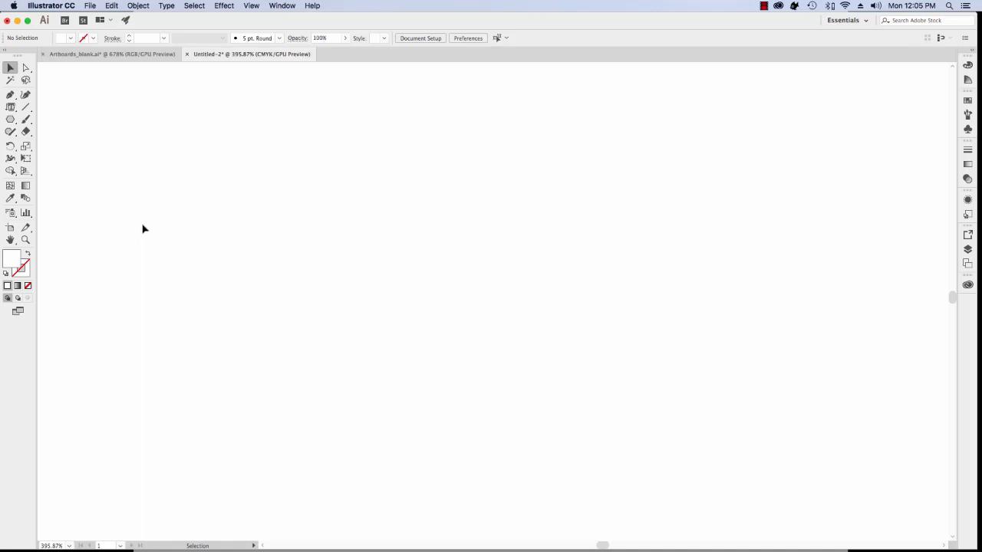
- Undo the deselection of the horizontal path, set its stroke weight to 0.25 pt, and clear the selection
left_click(11, 94)
key("super+z")
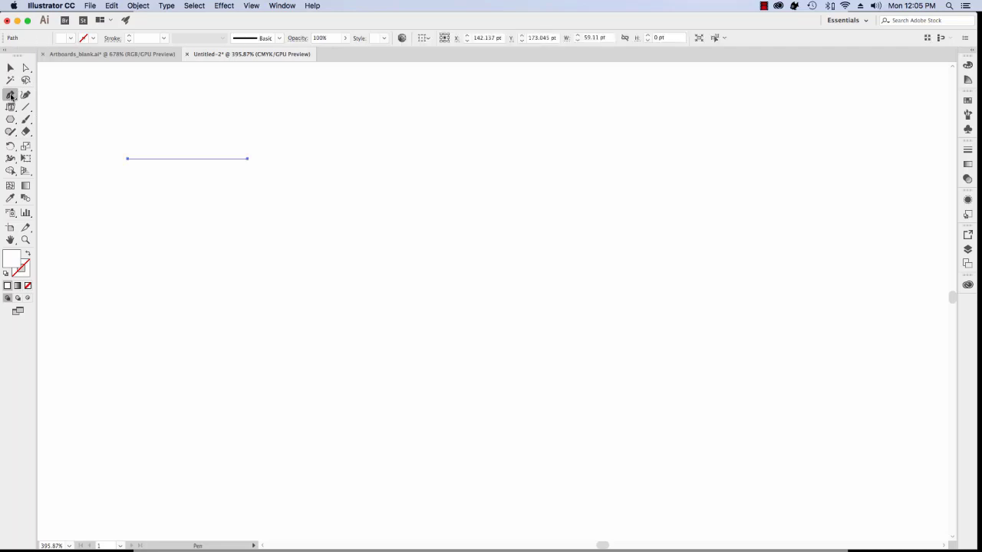
left_click(164, 38)
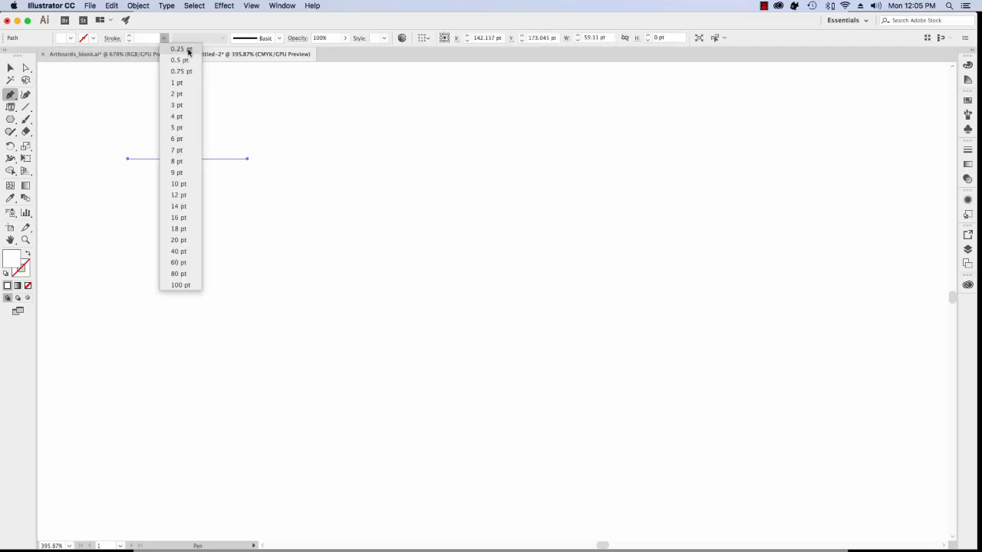
left_click(177, 50)
left_click(11, 68)
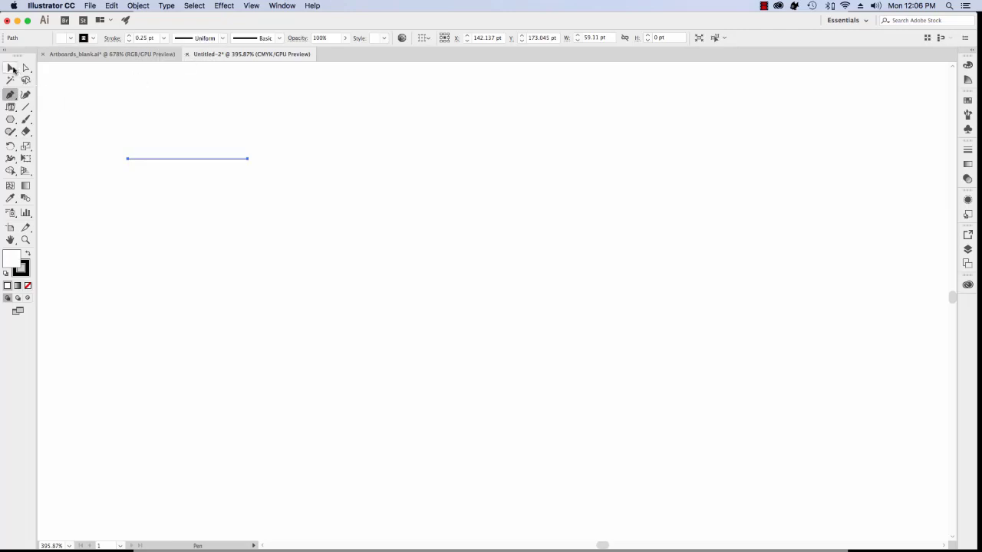
left_click(92, 97)
- Extend the line from its right endpoint with the Pen tool into a closed four-sided shape about 61 pt wide and 65 pt high
left_click(10, 94)
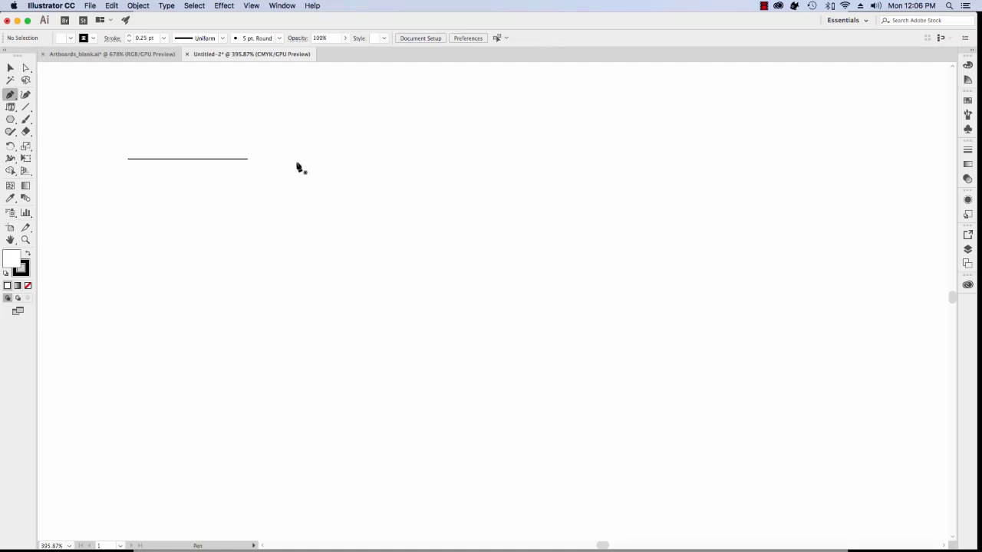
left_click(248, 158)
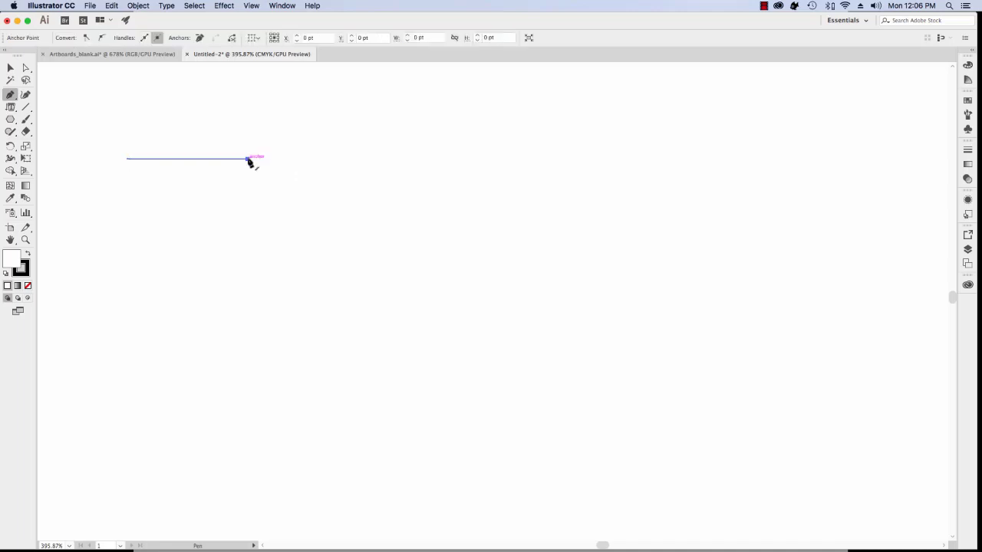
left_click(247, 291)
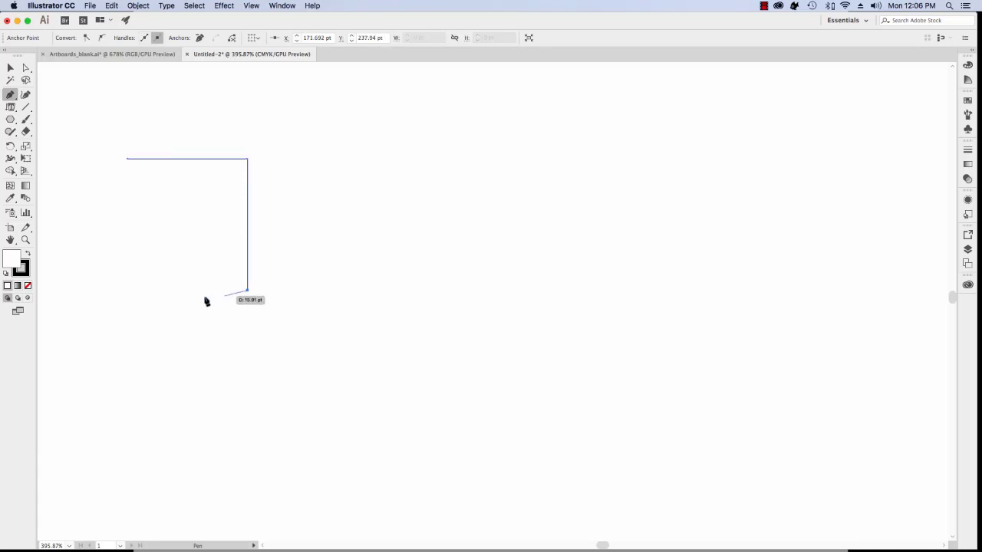
left_click(124, 289)
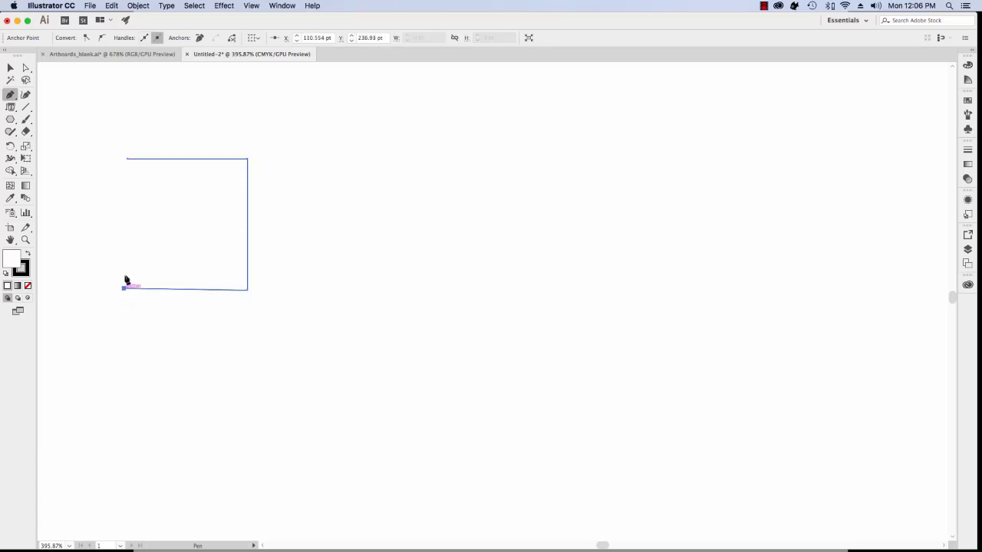
left_click(127, 160)
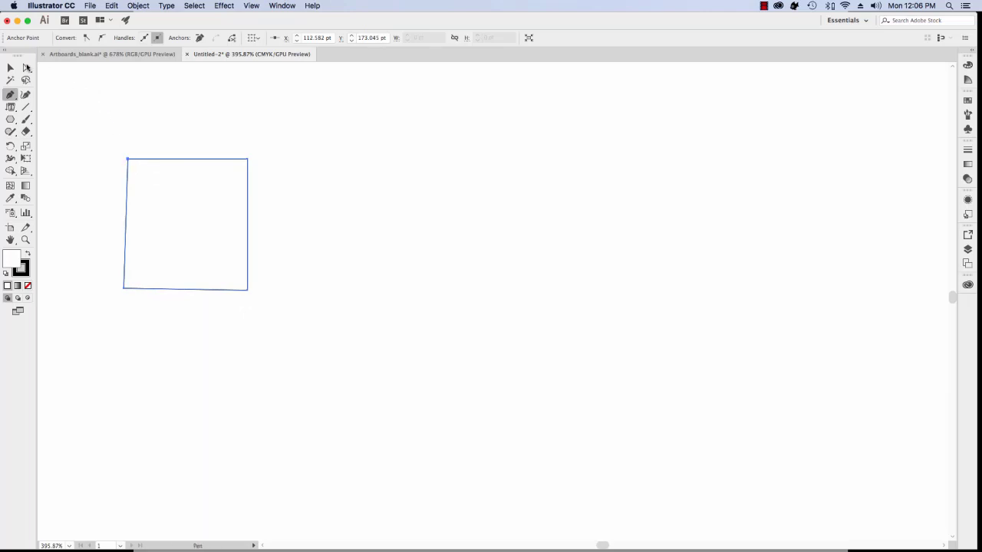
left_click(10, 68)
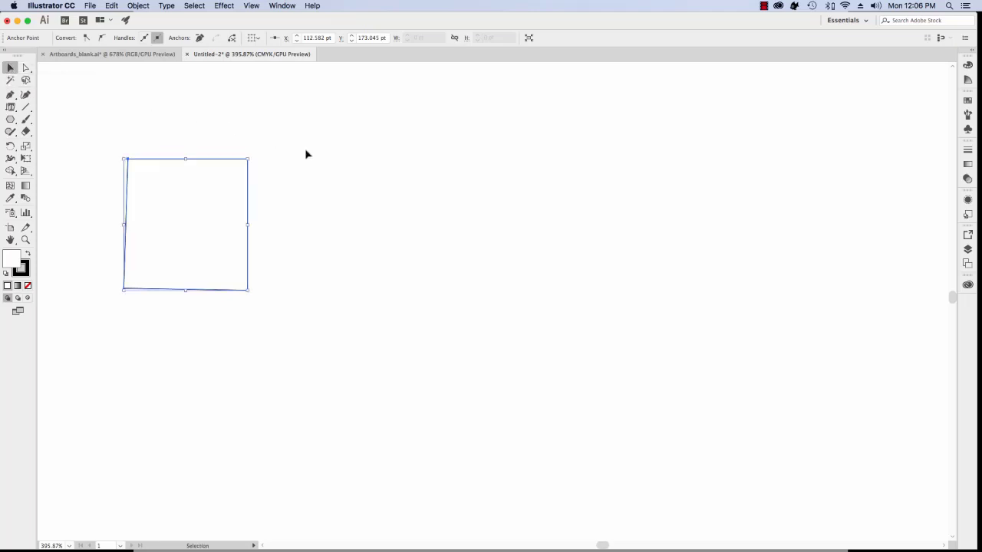
left_click(396, 187)
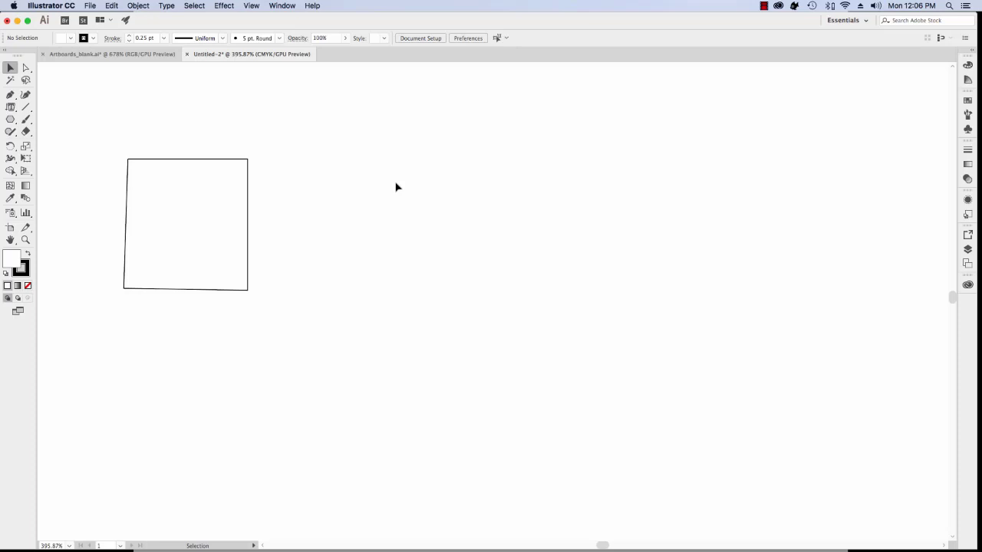
- Select only the right side segment of the four-sided shape with the Direct Selection tool and cut it
left_click(25, 68)
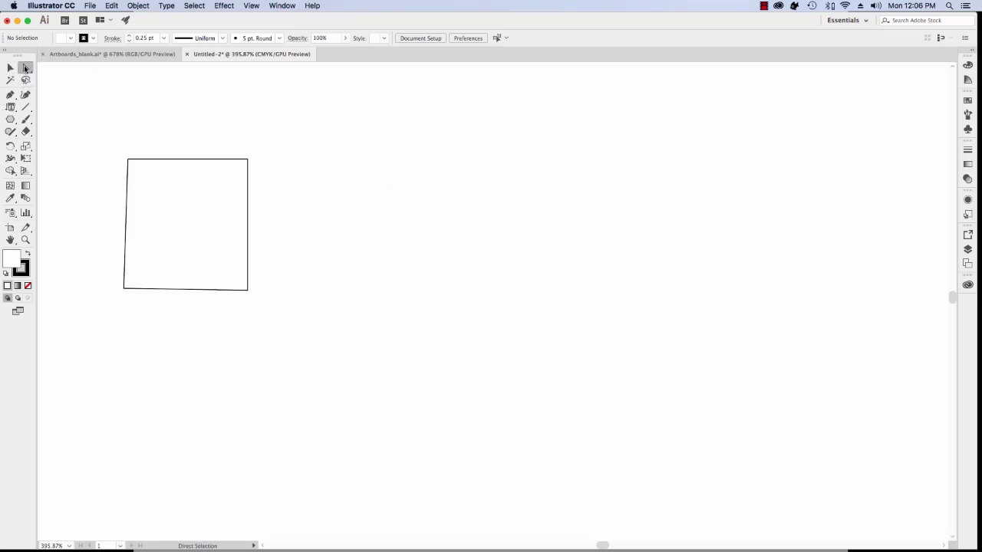
left_click(247, 227)
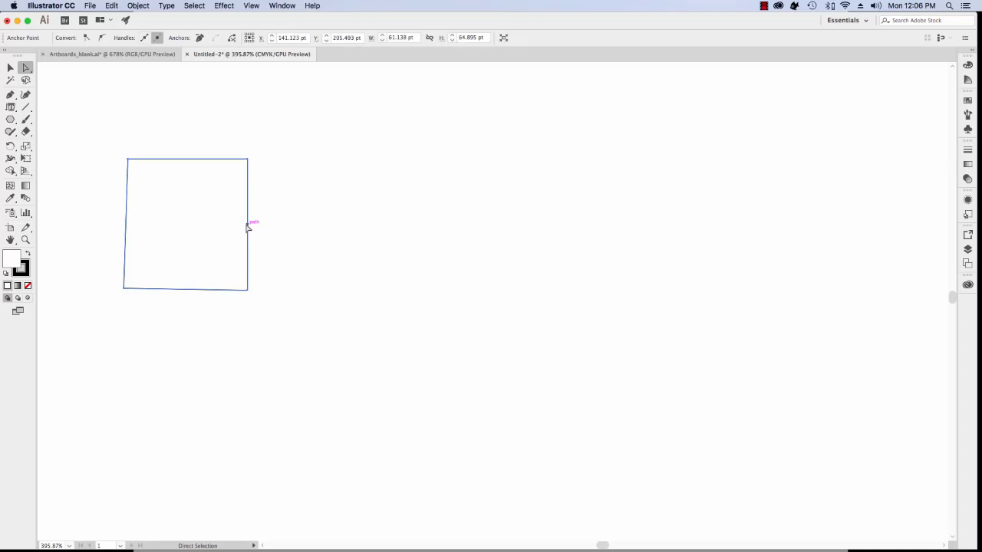
left_click(112, 6)
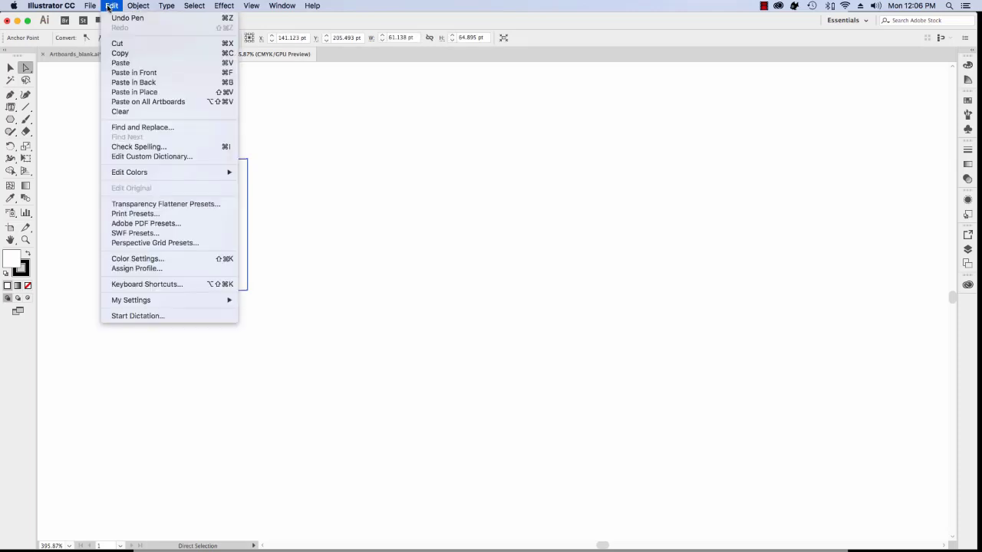
left_click(114, 45)
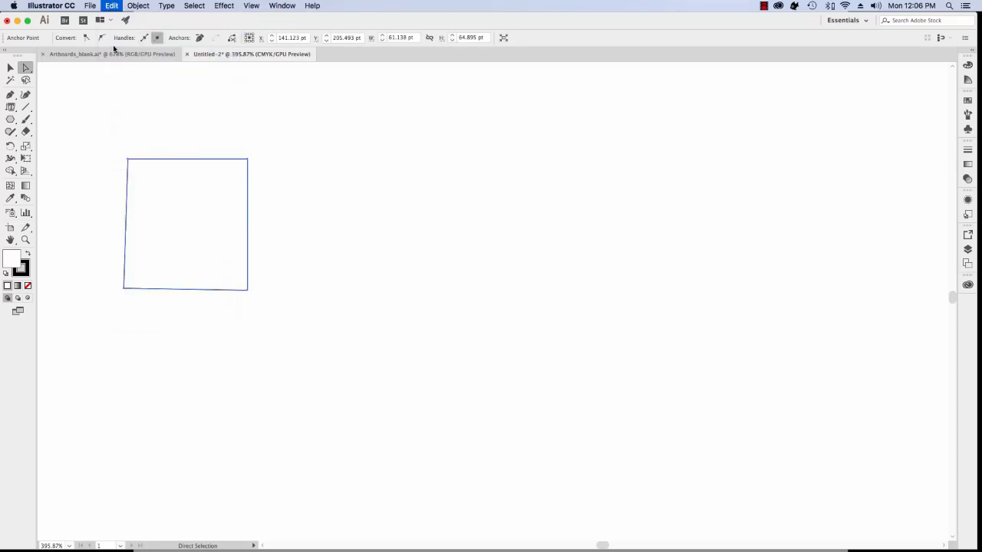
left_click(112, 6)
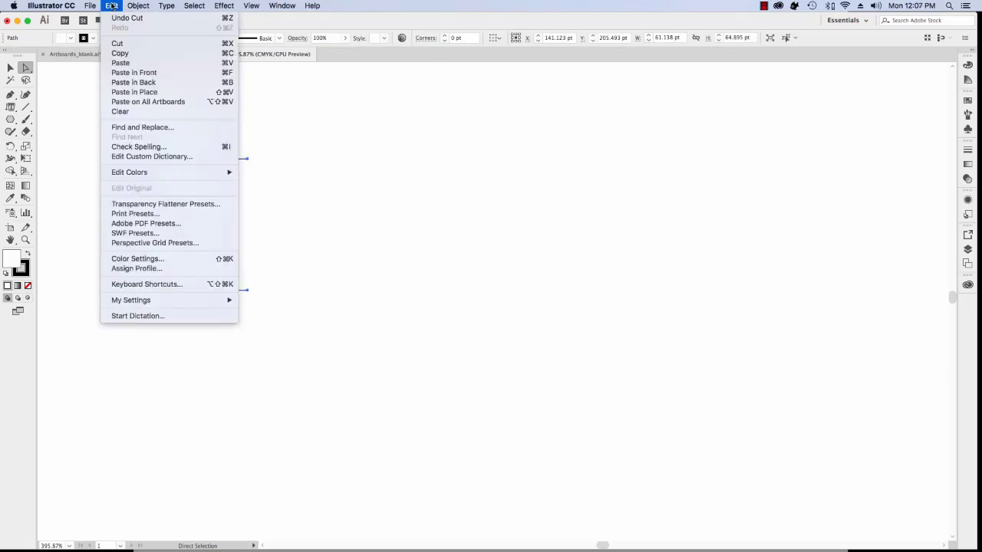
left_click(112, 6)
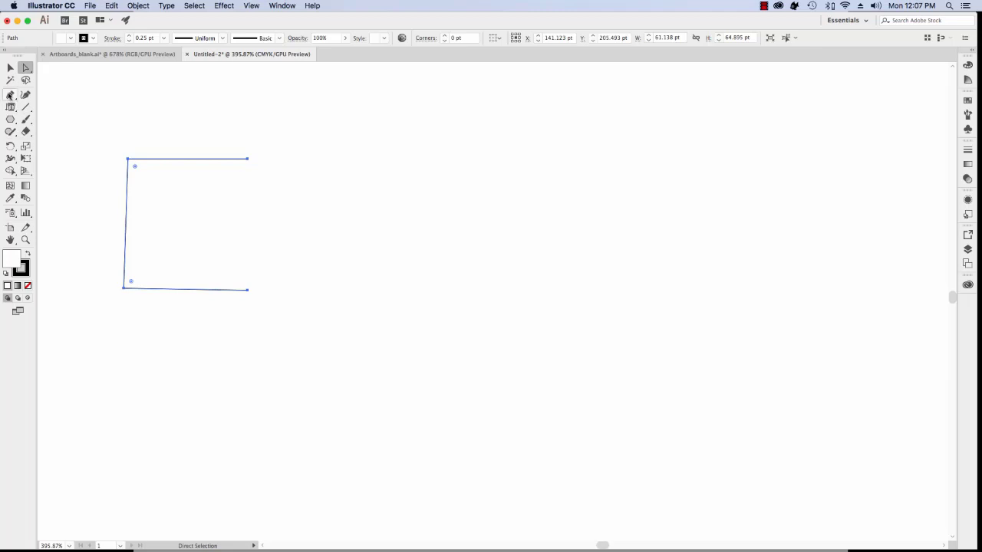
- Close the gap between the path's two open endpoints with the Pen tool, and delete the shape
left_click(10, 95)
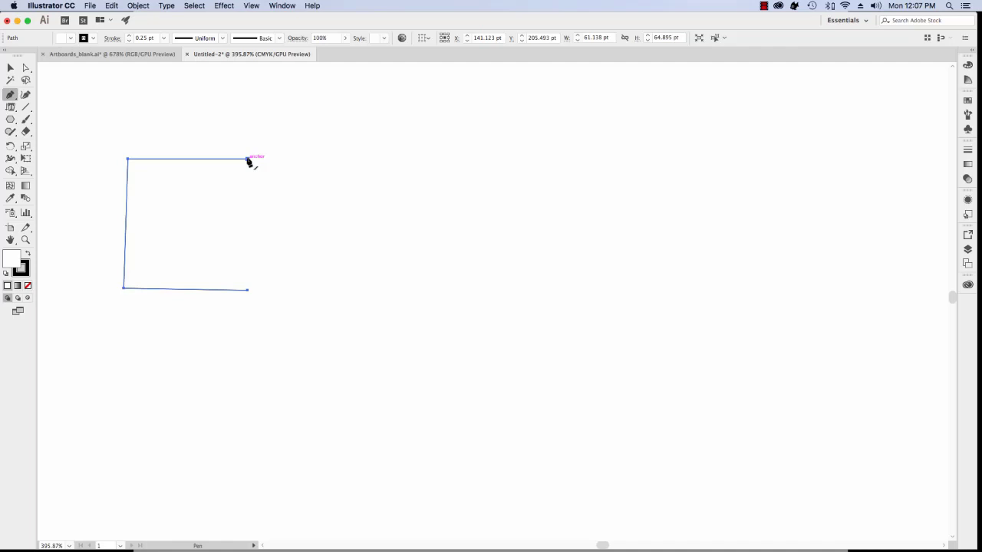
left_click(248, 159)
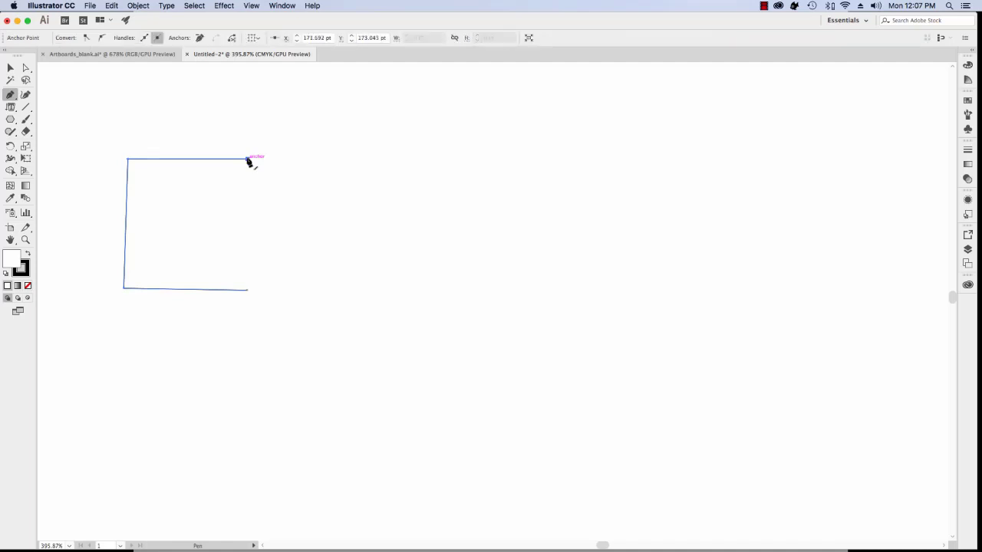
left_click(247, 290)
key("Delete")
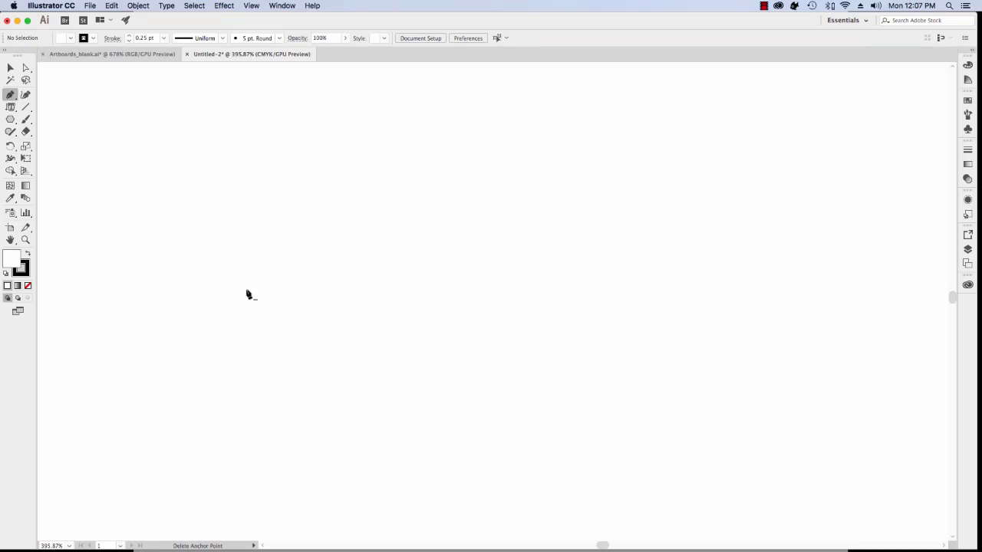
left_click(246, 206)
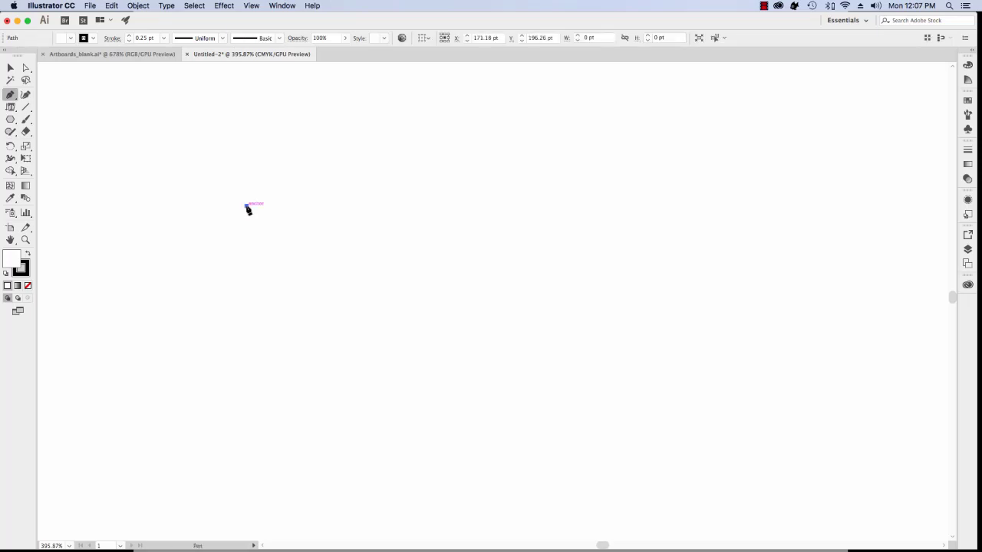
left_click(427, 205)
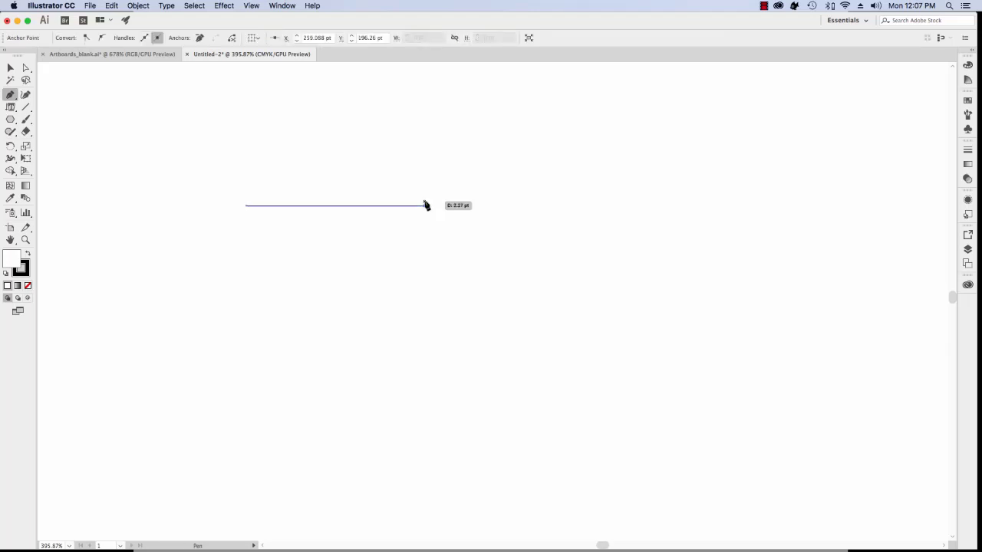
key("BackSpace")
key("BackSpace")
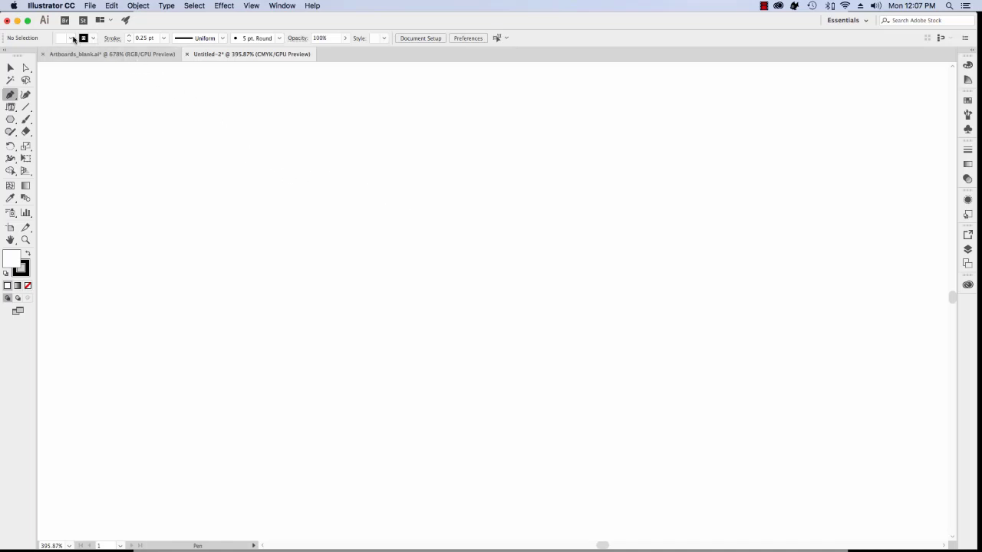
- Set the fill to None and the stroke weight to 1 pt for new paths
left_click(70, 37)
left_click(7, 56)
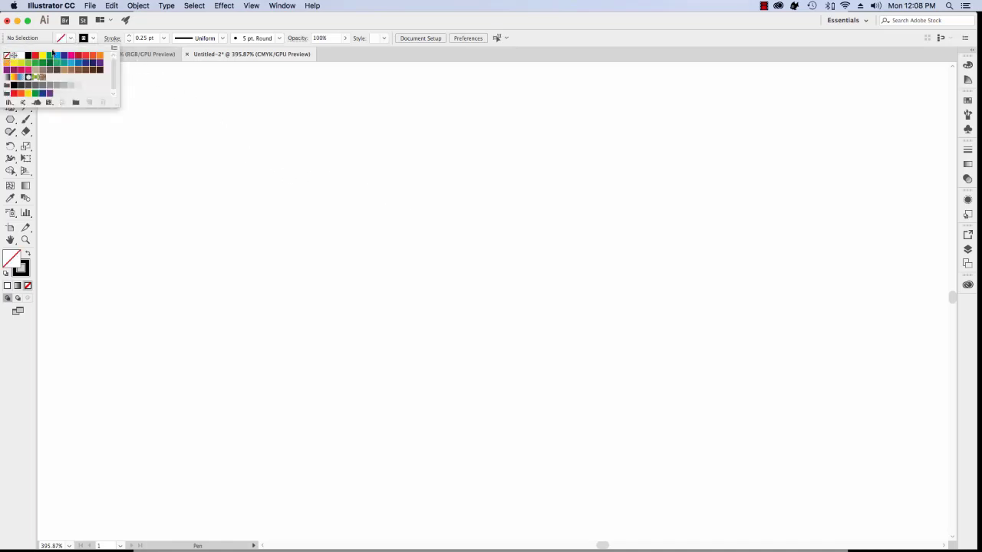
left_click(71, 39)
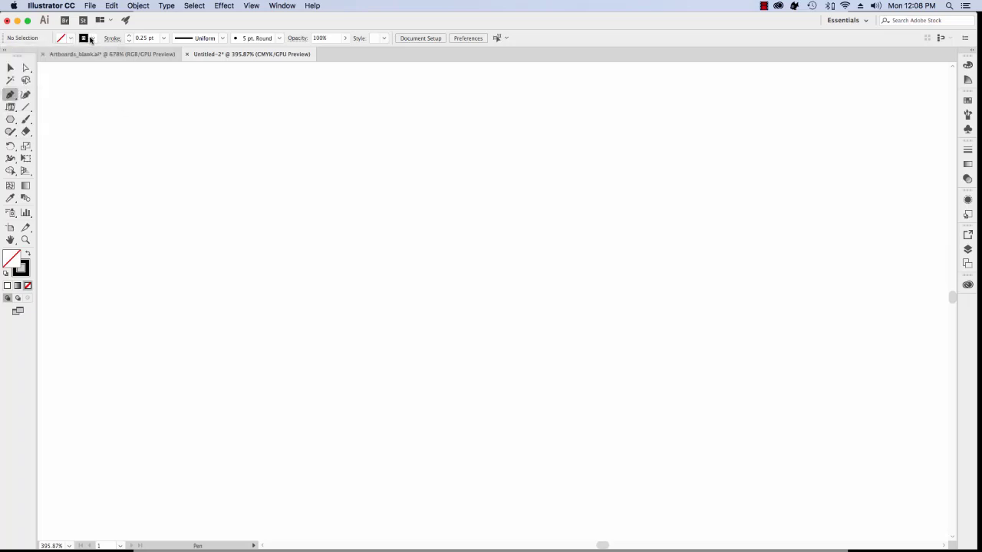
left_click(92, 38)
left_click(91, 38)
left_click(164, 37)
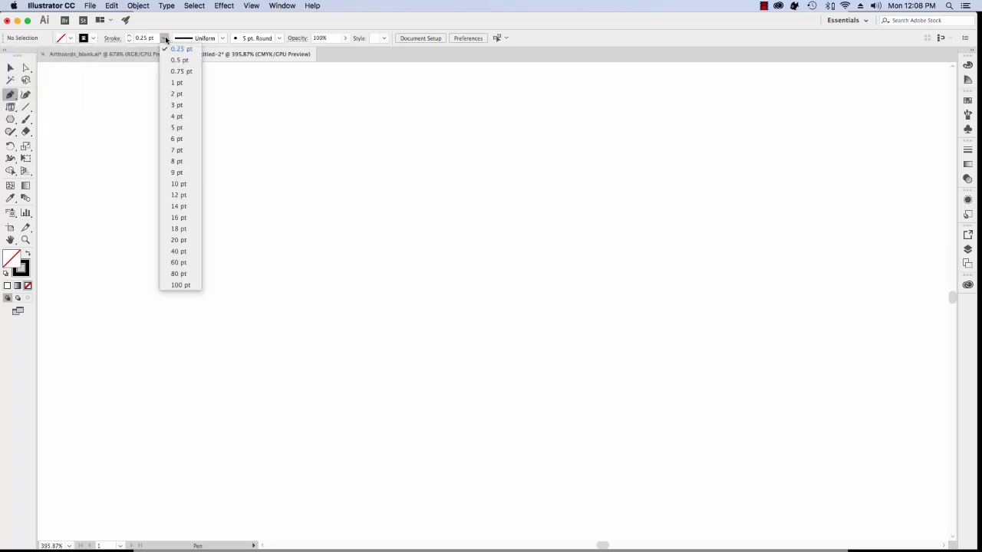
left_click(178, 82)
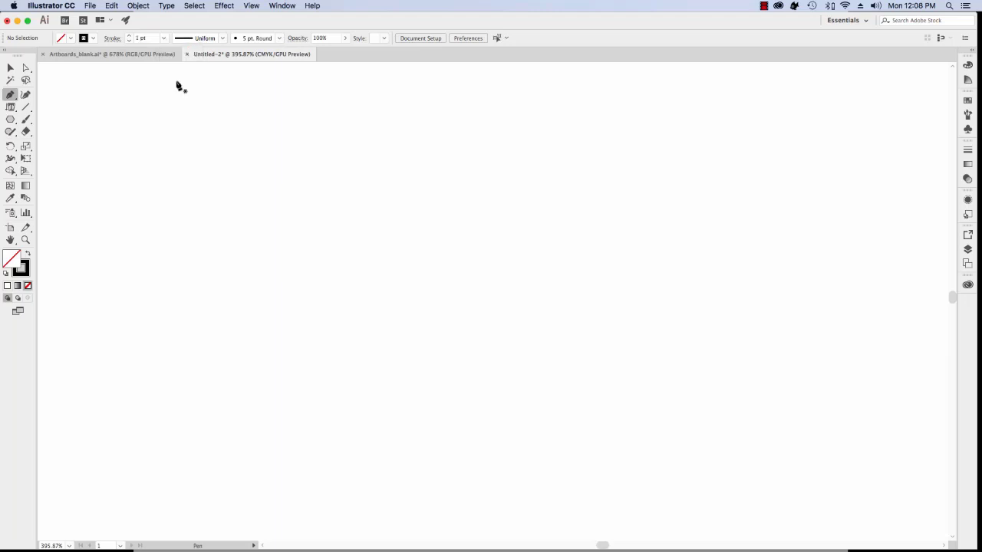
- Draw an open wavy path of three curved segments with the Pen tool, about 171 pt wide and 58 pt high, and deselect it
left_click(225, 266)
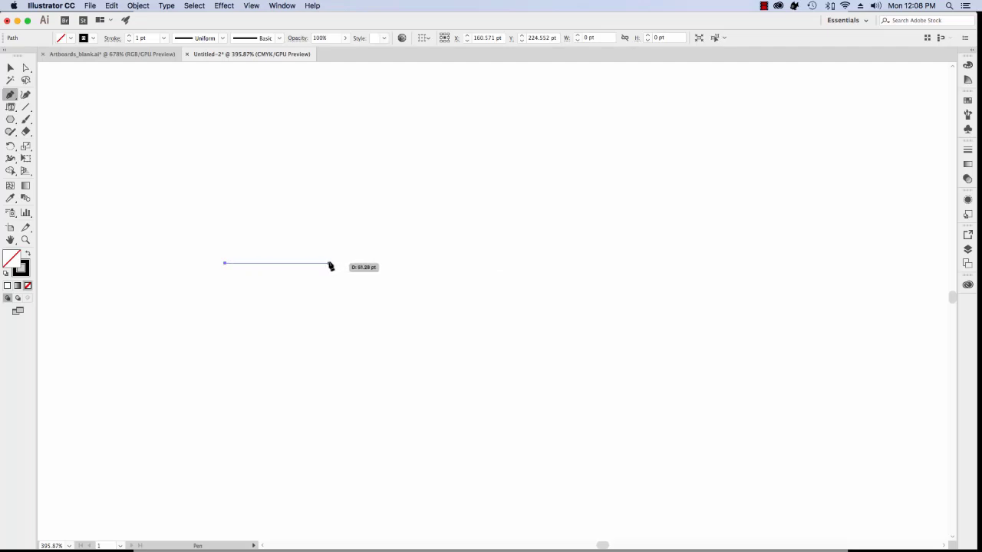
mouse_move(329, 264)
left_mouse_down()
mouse_move(353, 261)
mouse_move(357, 244)
mouse_move(327, 209)
mouse_move(349, 218)
left_mouse_up()
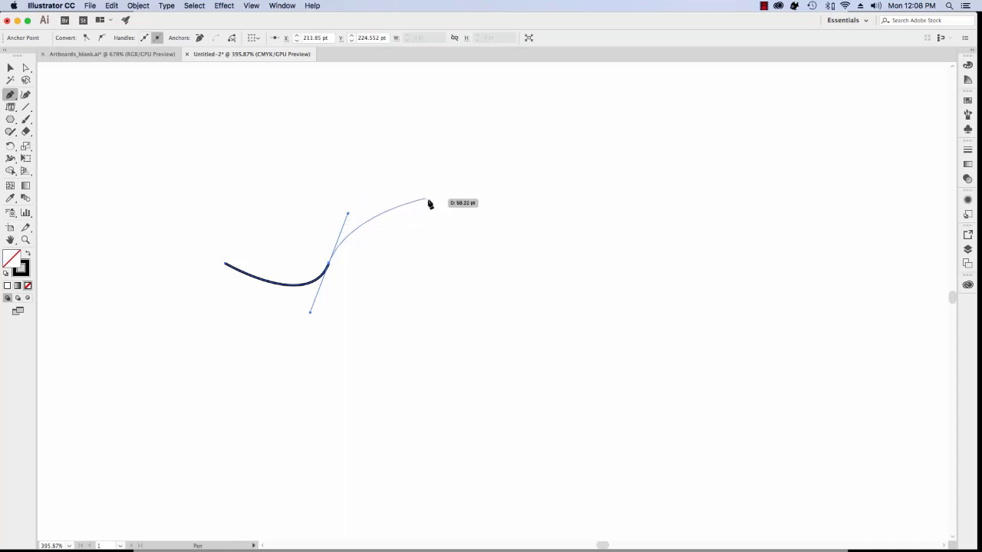
left_click_drag(428, 201, 470, 262)
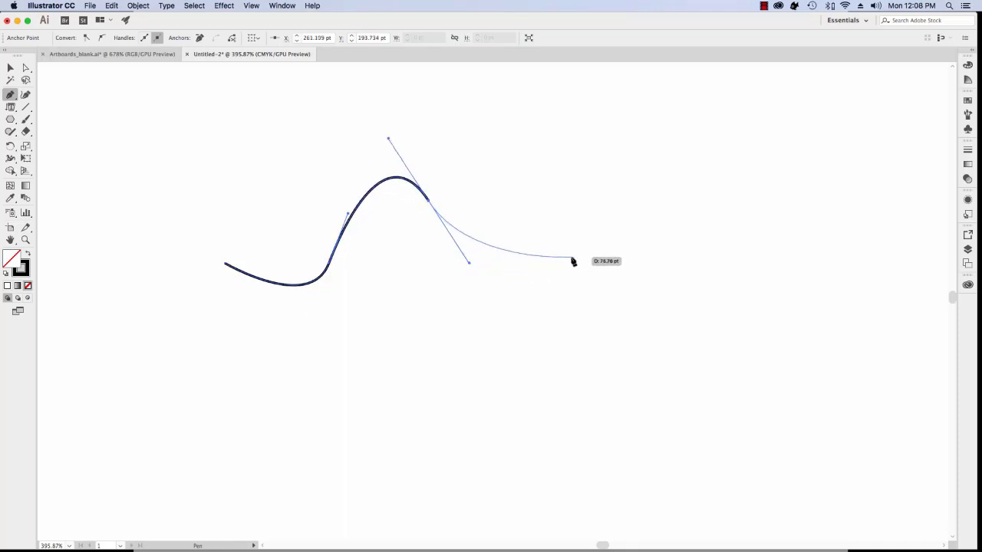
left_click_drag(571, 257, 598, 168)
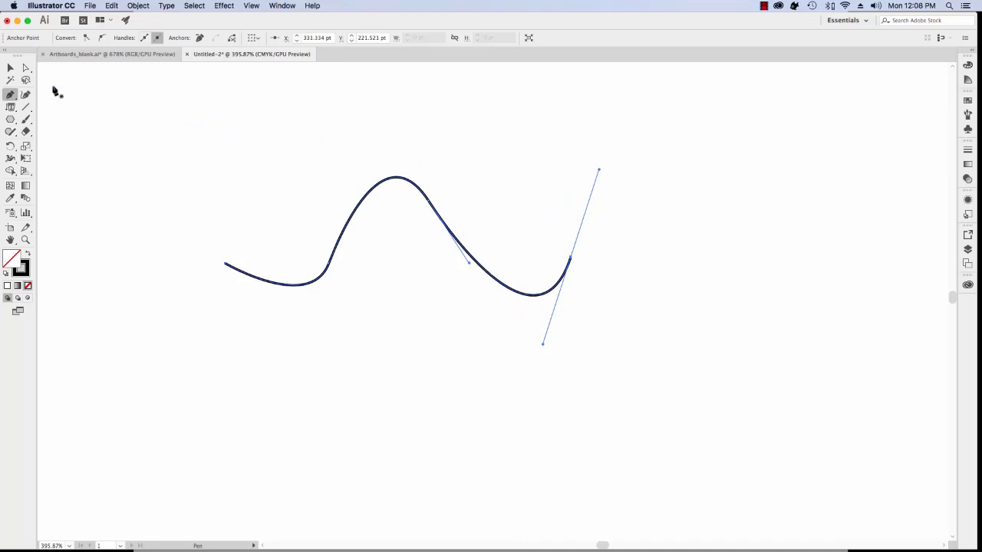
left_click(10, 67)
left_click(89, 100)
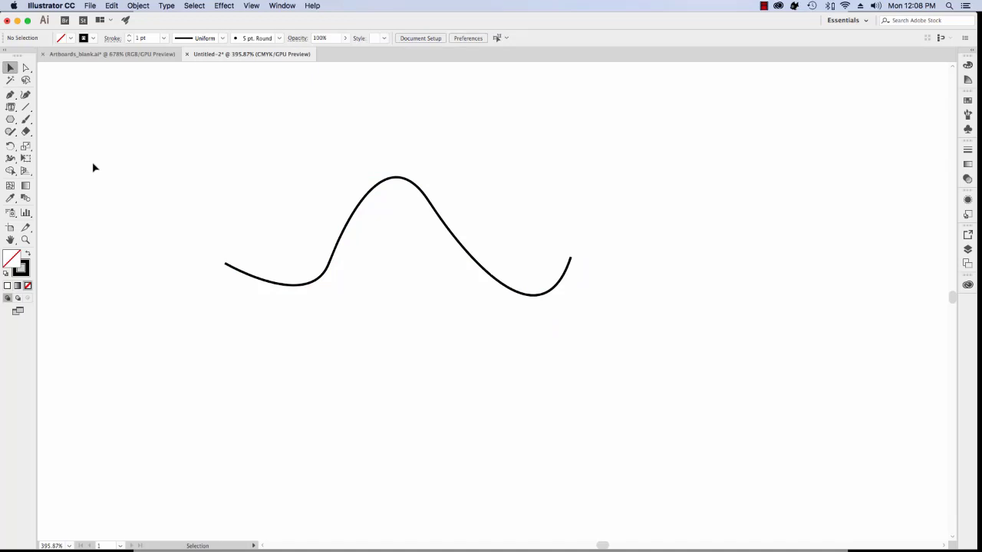
- Reshape the wave around its second anchor point by shortening and tilting the lower direction handle with the Direct Selection tool
left_click(25, 68)
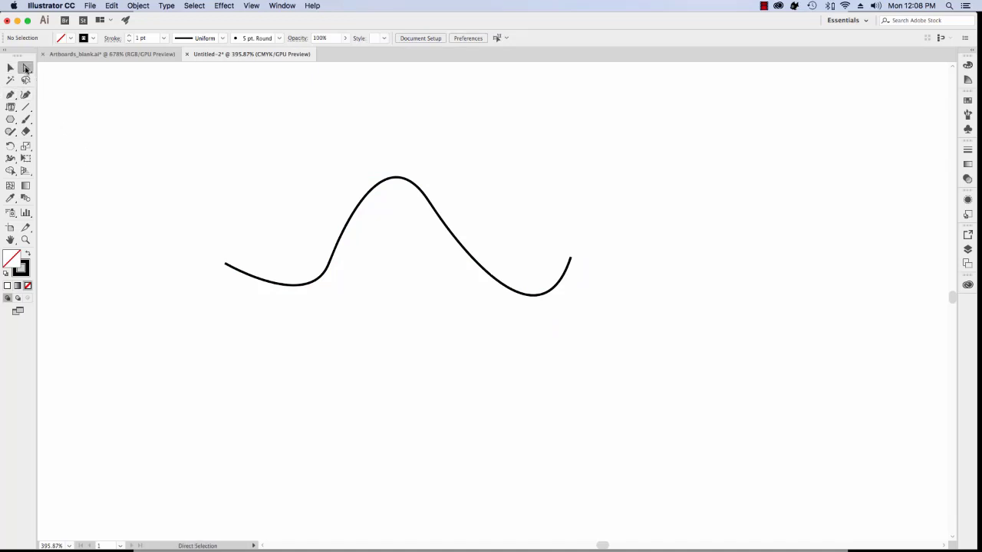
left_click(331, 267)
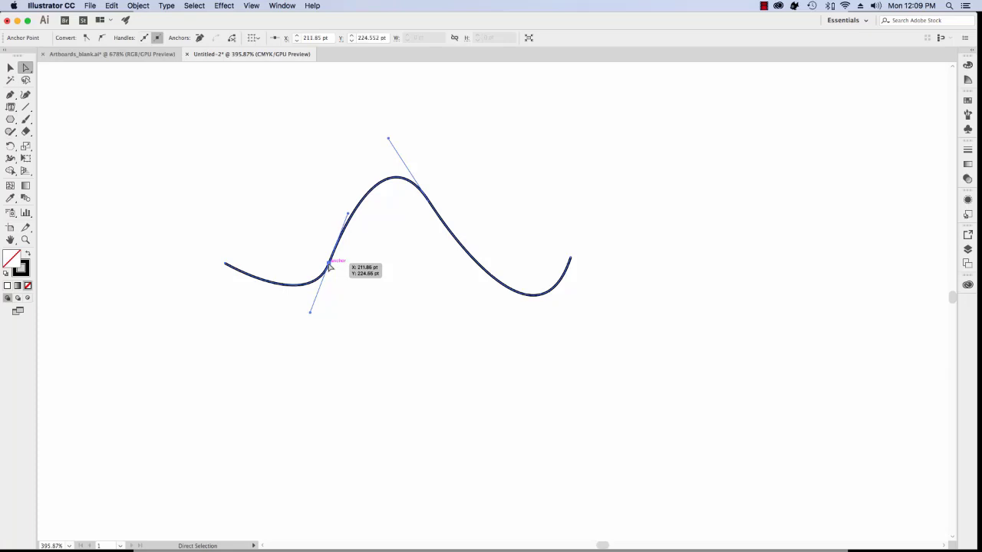
left_click(351, 218)
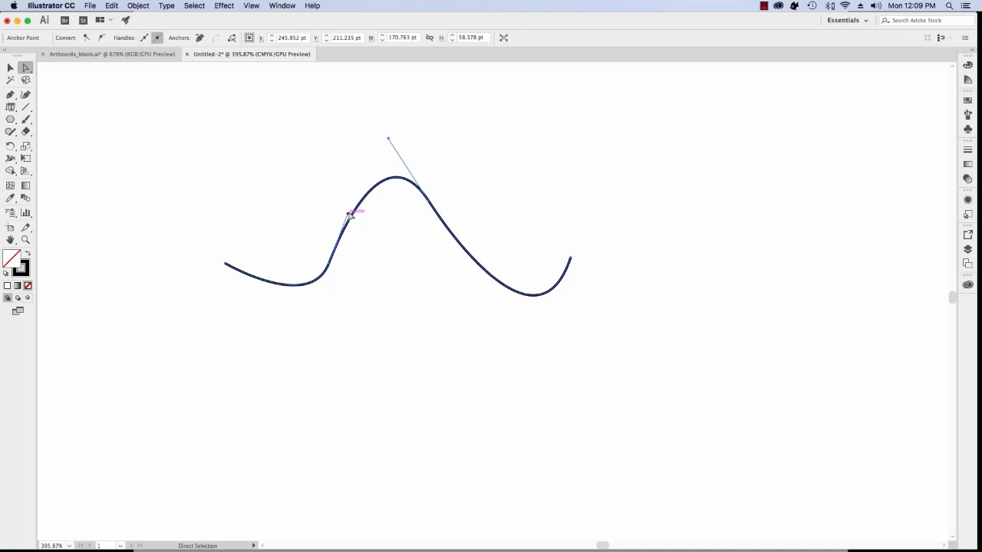
left_click(332, 265)
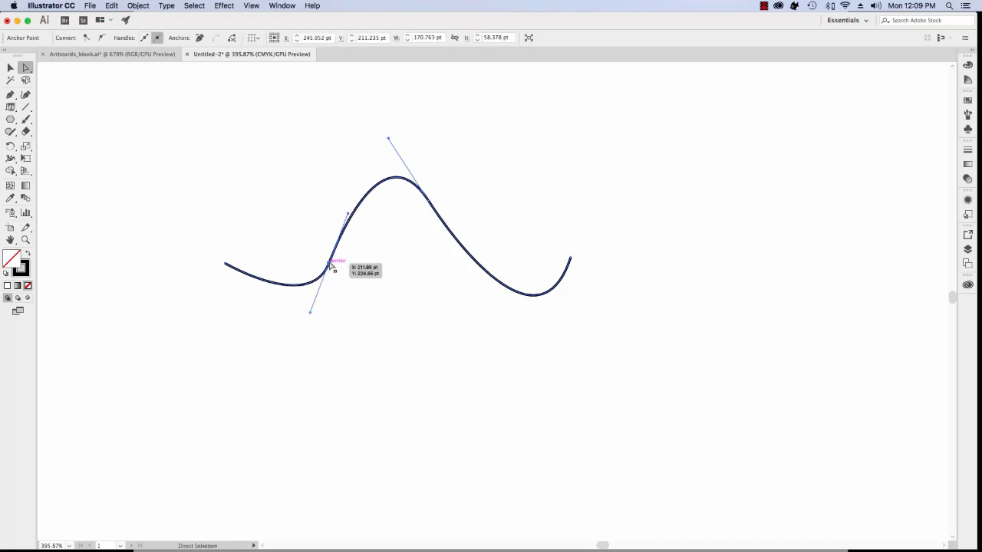
left_click_drag(310, 315, 305, 299)
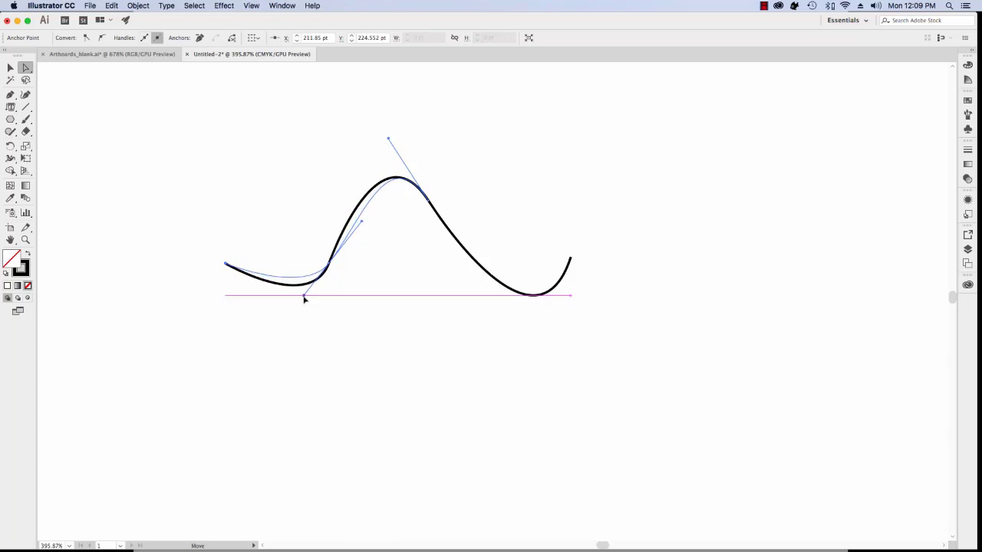
left_click_drag(304, 298, 302, 295)
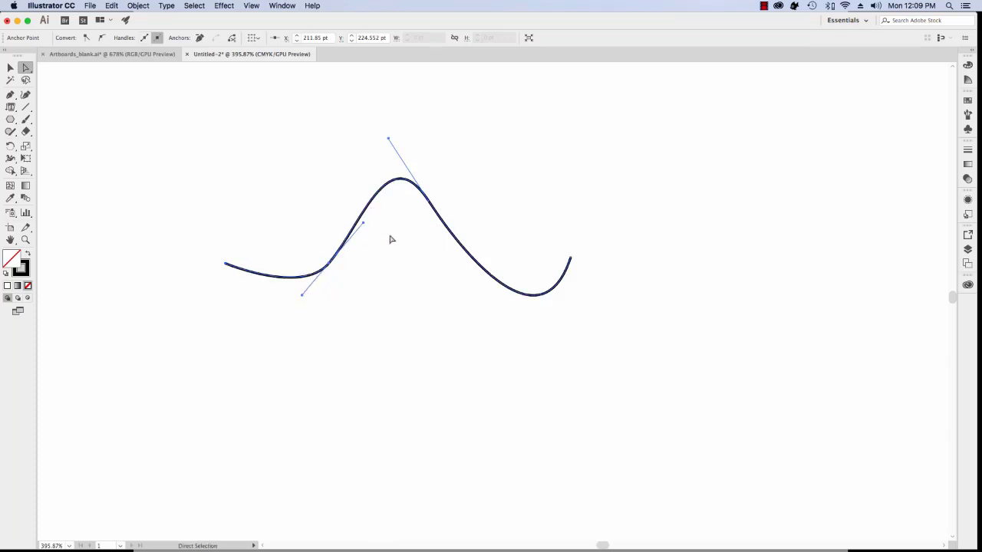
- Flatten the wave's crest by swinging the third anchor point's outgoing handle toward horizontal, and delete the whole path
left_click(429, 201)
left_click(472, 261)
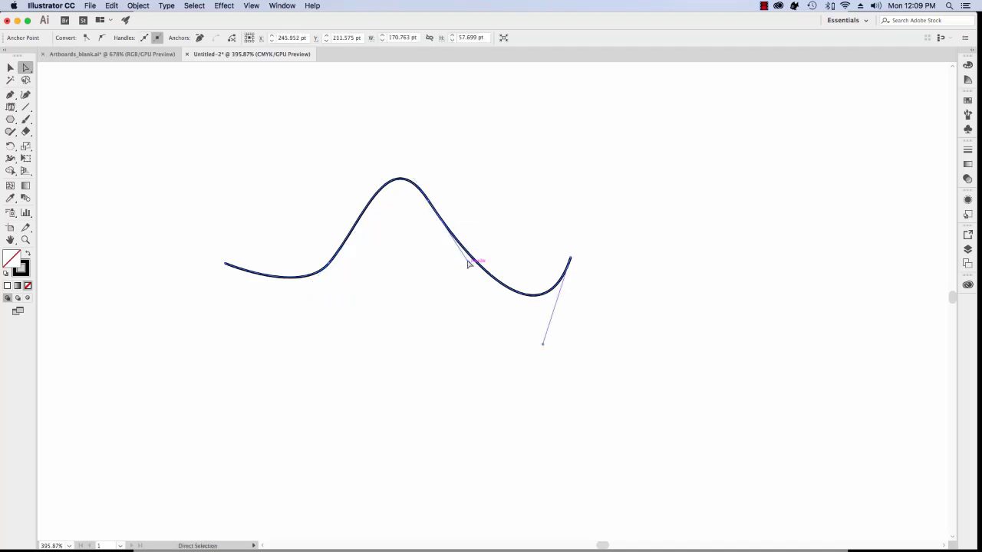
left_click(431, 203)
left_click_drag(470, 265, 494, 220)
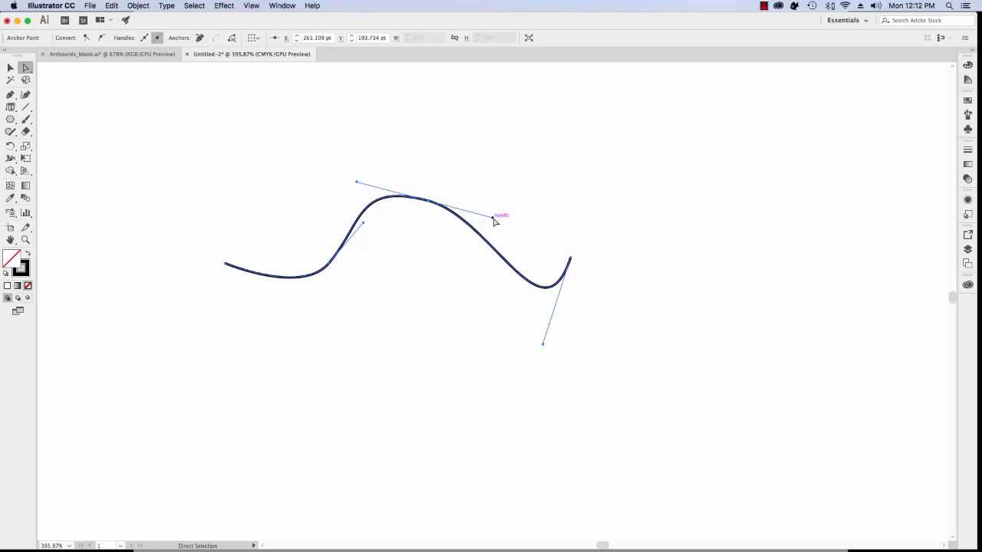
left_click(493, 222, "super")
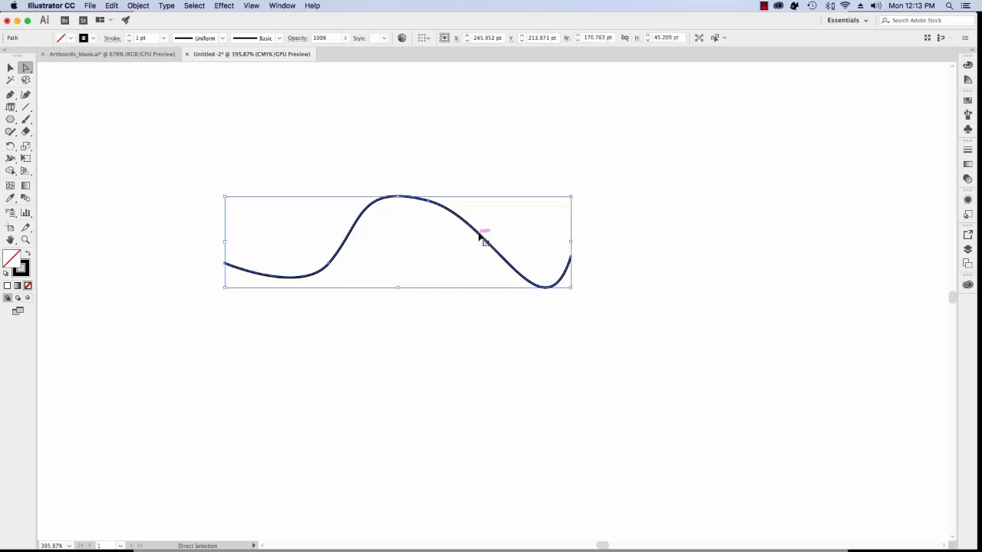
key("Delete")
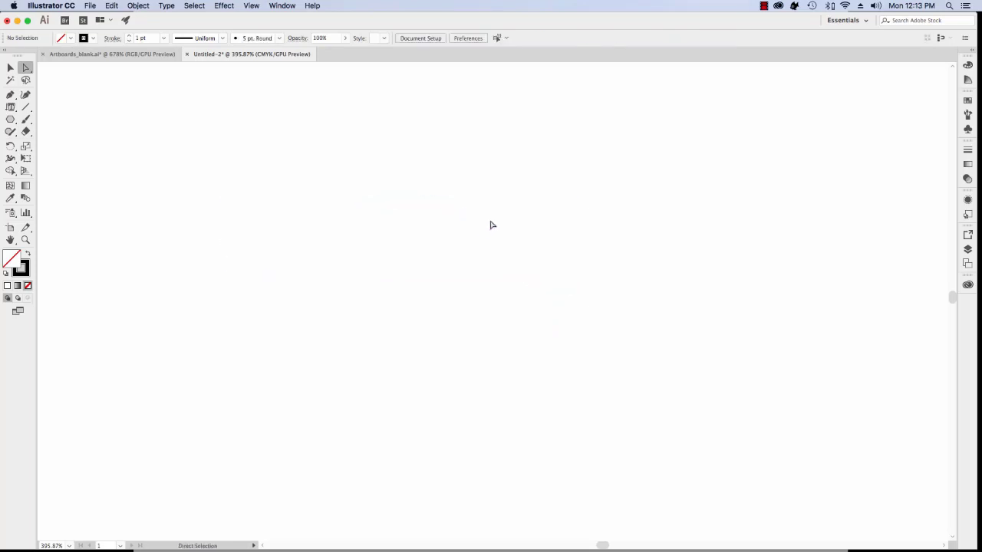
- Draw an upward arch about 59 pt wide with the Pen tool, giving both anchor points long vertical direction handles
left_click(10, 95)
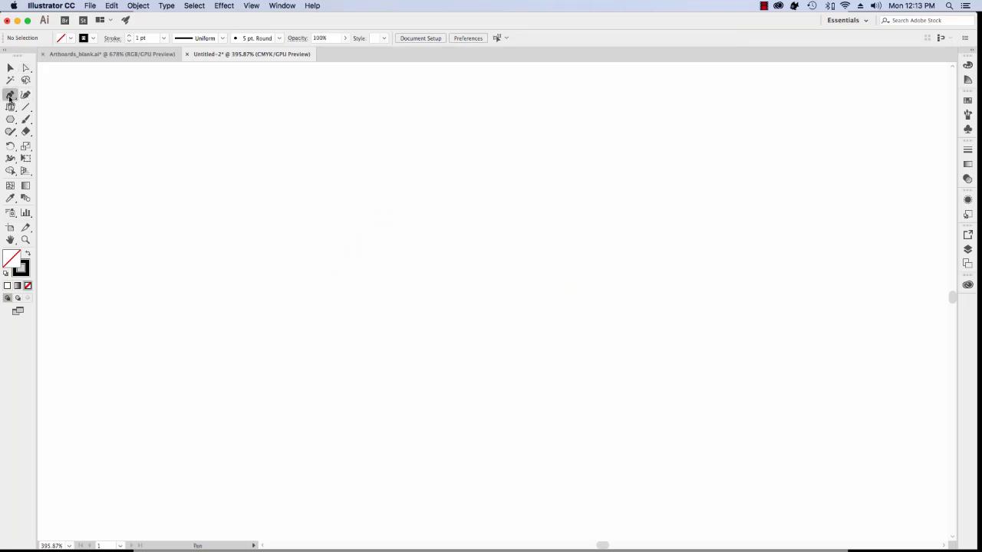
left_click(203, 291)
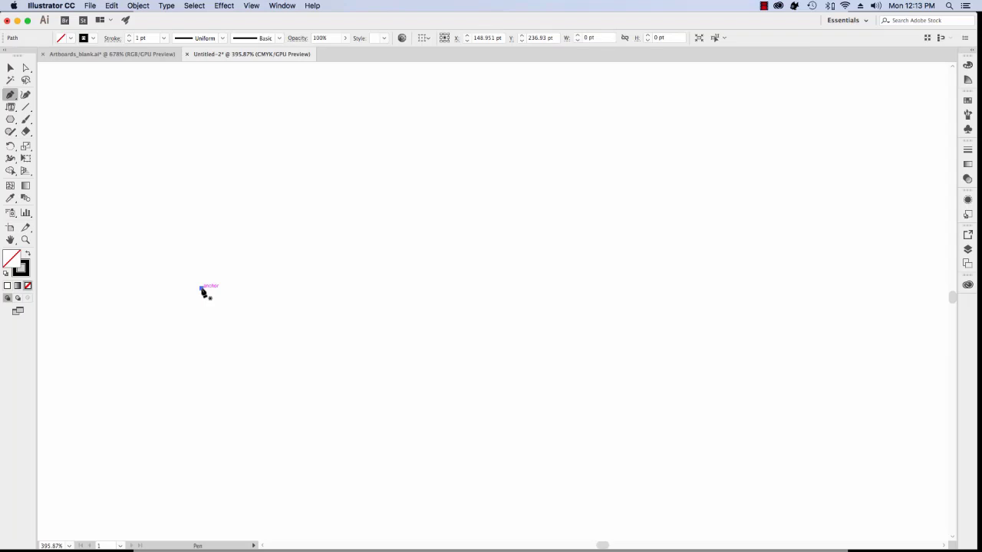
key("super+z")
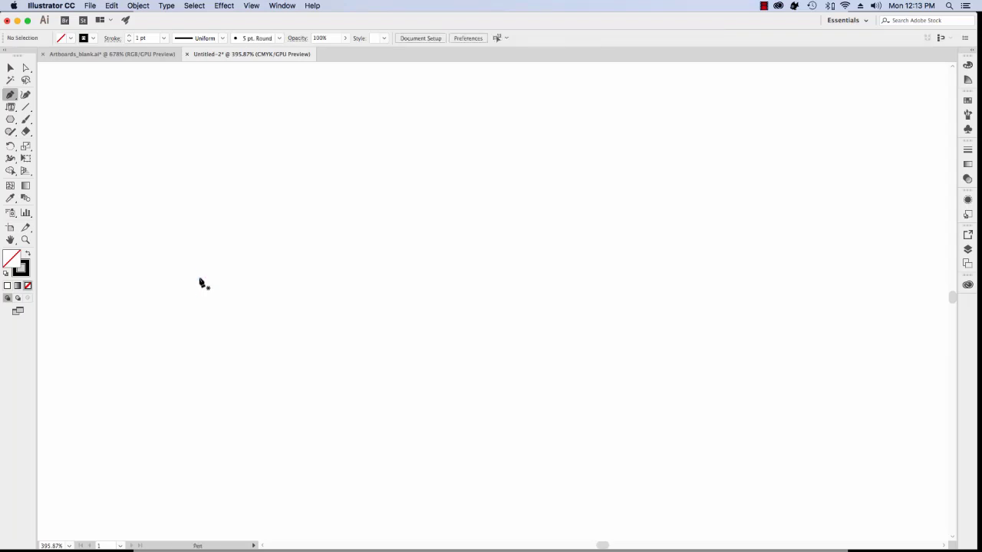
left_click_drag(194, 286, 194, 189)
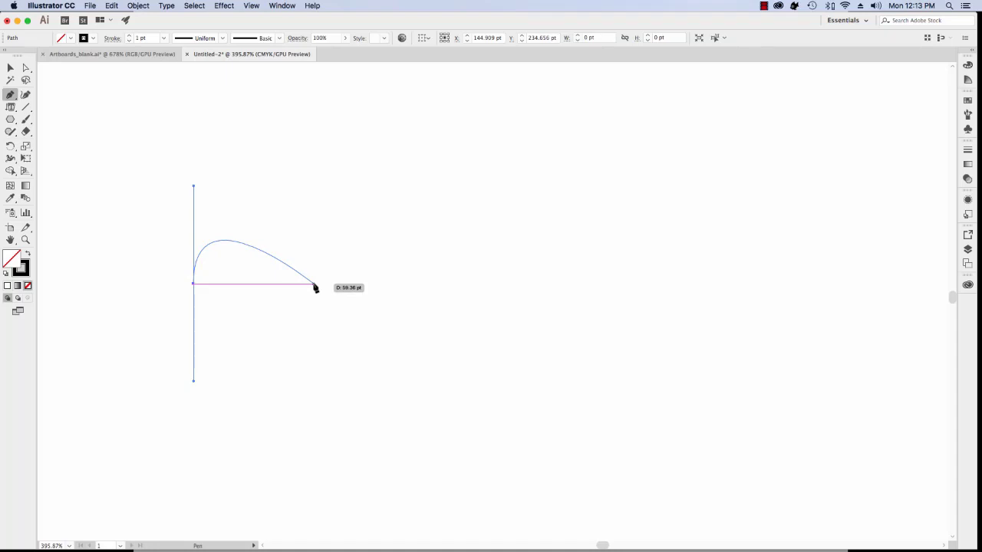
left_click_drag(314, 284, 316, 379)
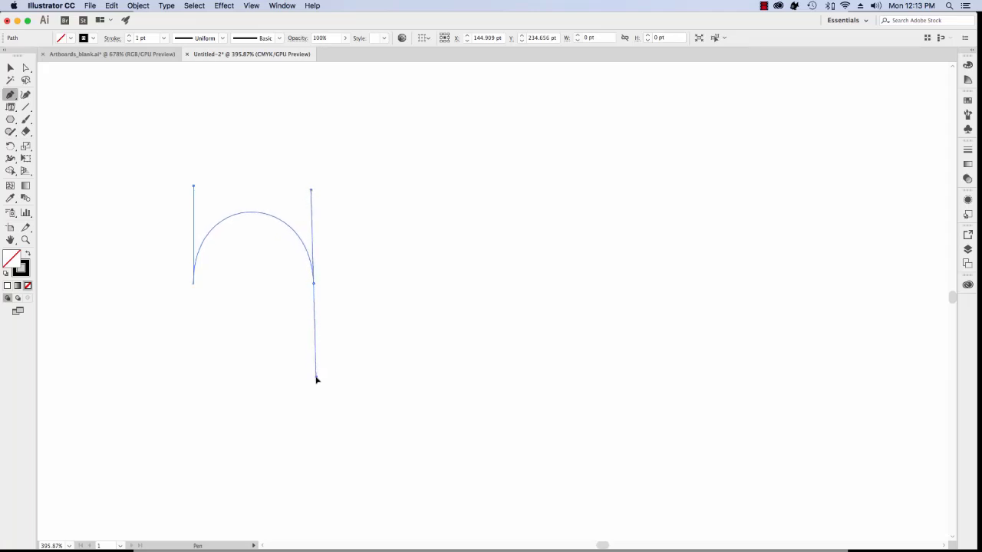
left_click_drag(316, 379, 314, 380)
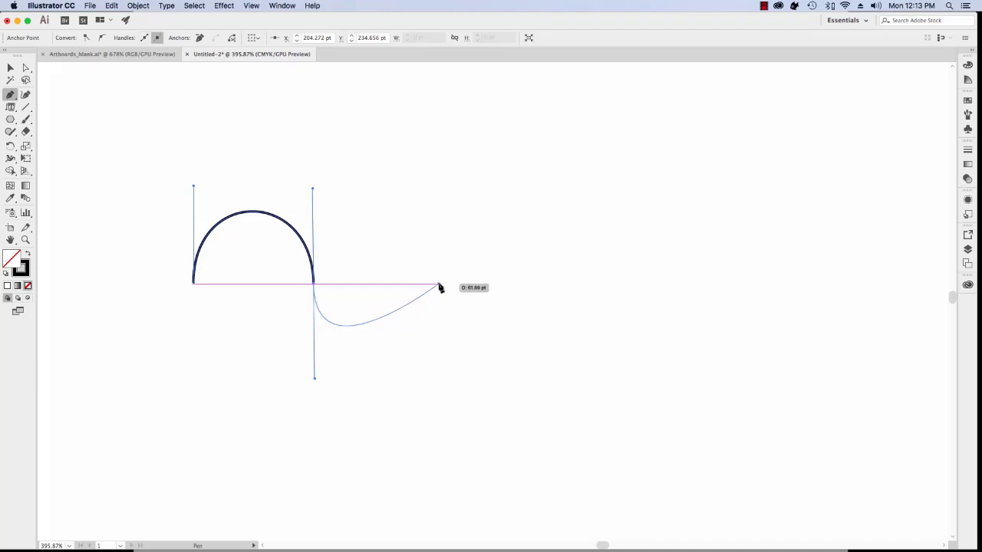
- Continue the path with a downward arch about 62 pt wide and an upward arch about 64 pt wide
left_click(439, 286)
left_click_drag(440, 286, 439, 190)
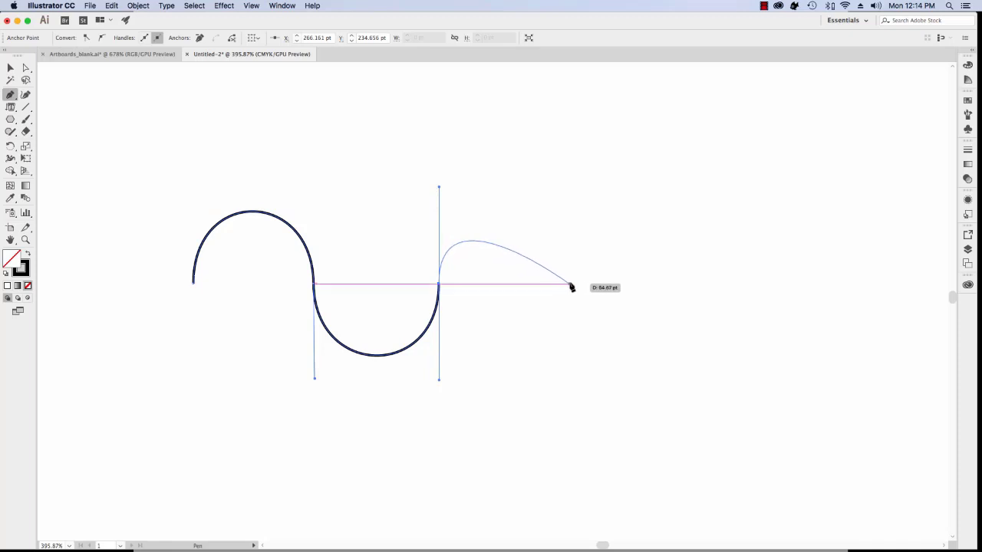
left_click_drag(570, 285, 569, 391)
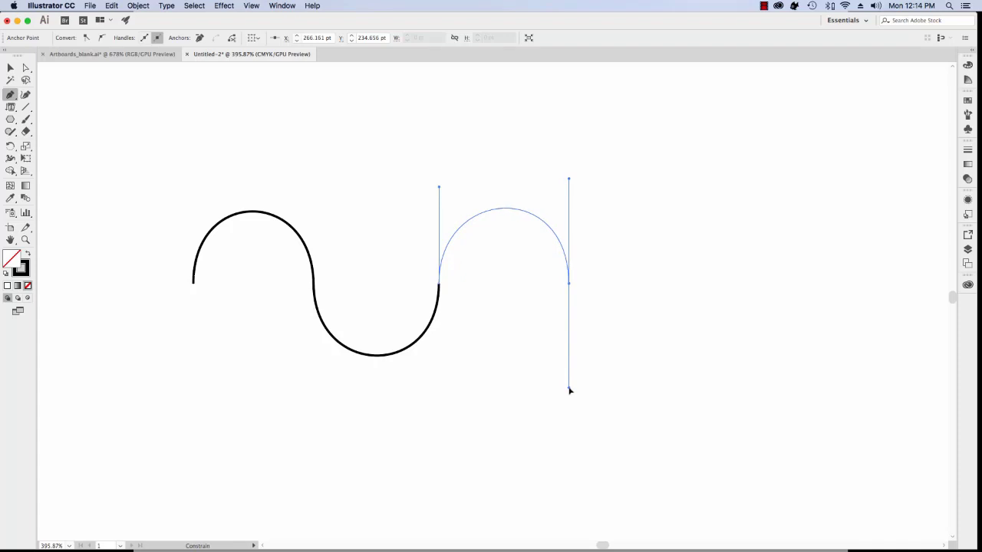
left_click_drag(569, 391, 570, 389)
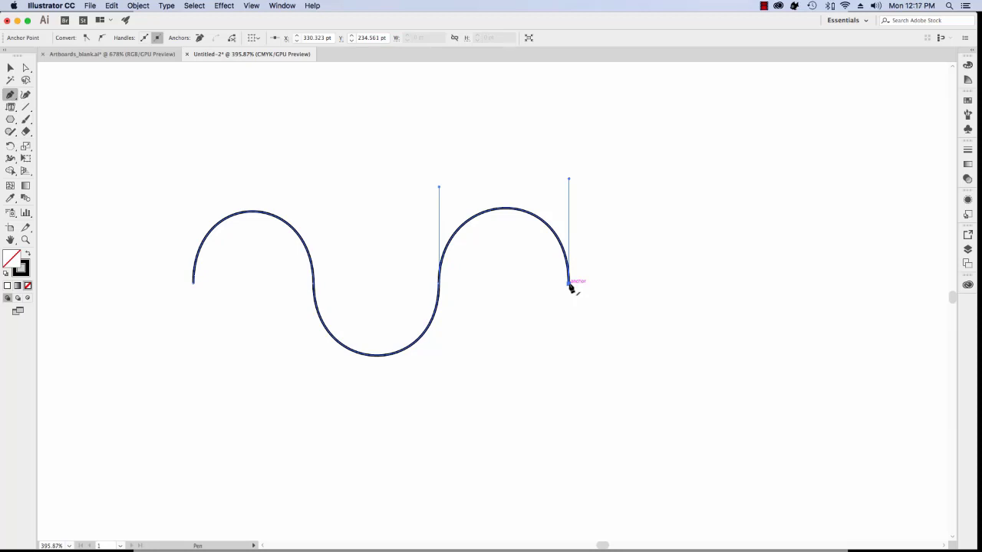
- Remove the last anchor point's outgoing handle and continue the path with a straight downward-sloping segment about 80 pt long
left_click(569, 284)
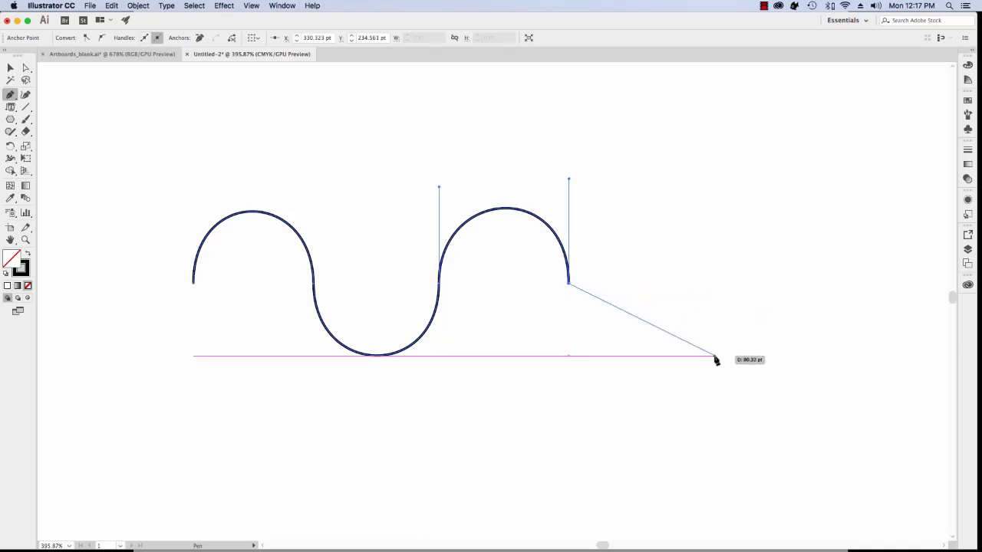
left_click(714, 357)
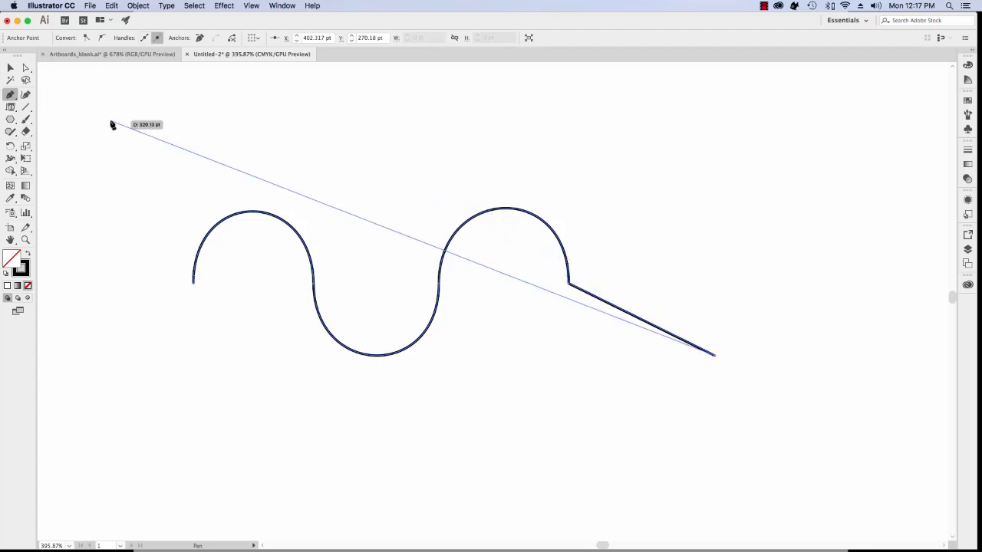
- End the path and delete all artwork in the document
key("Escape")
key("super+a")
key("Delete")
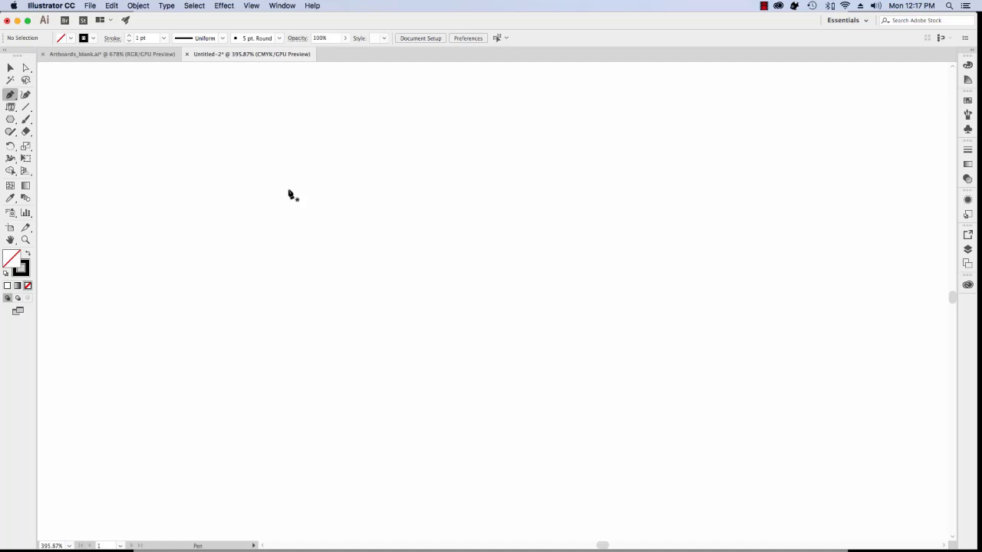
- Create a custom tools panel named "Drawing" and expand it to two columns
left_click(282, 6)
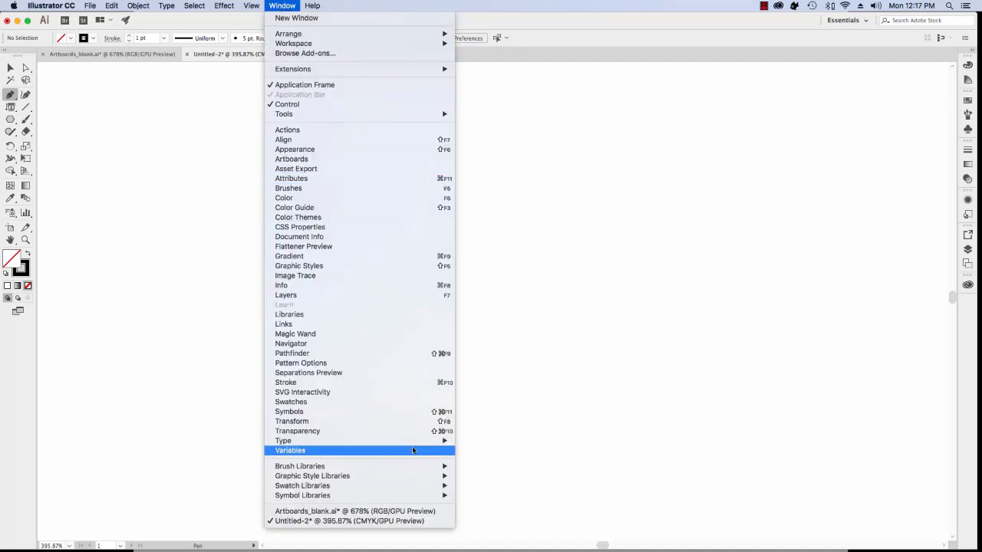
mouse_move(429, 116)
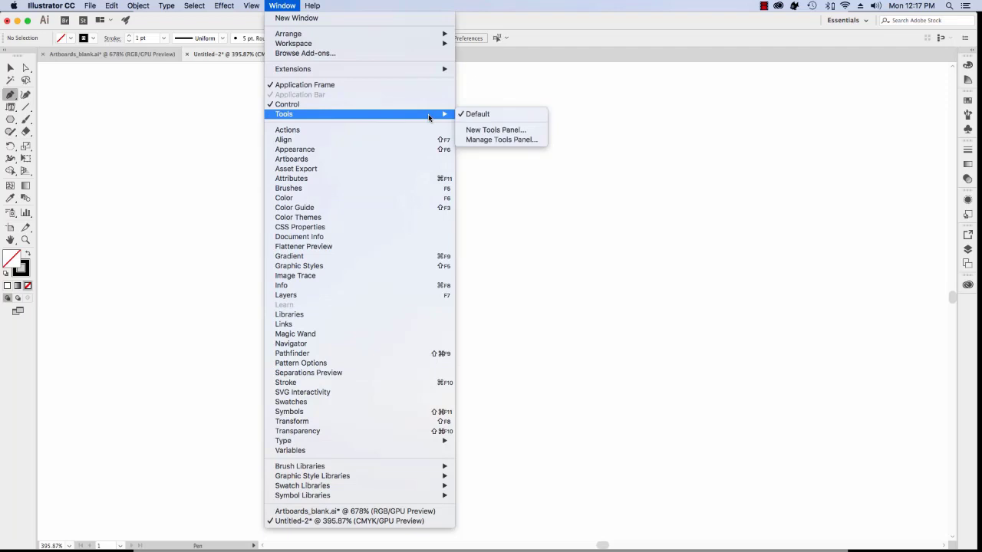
left_click(533, 132)
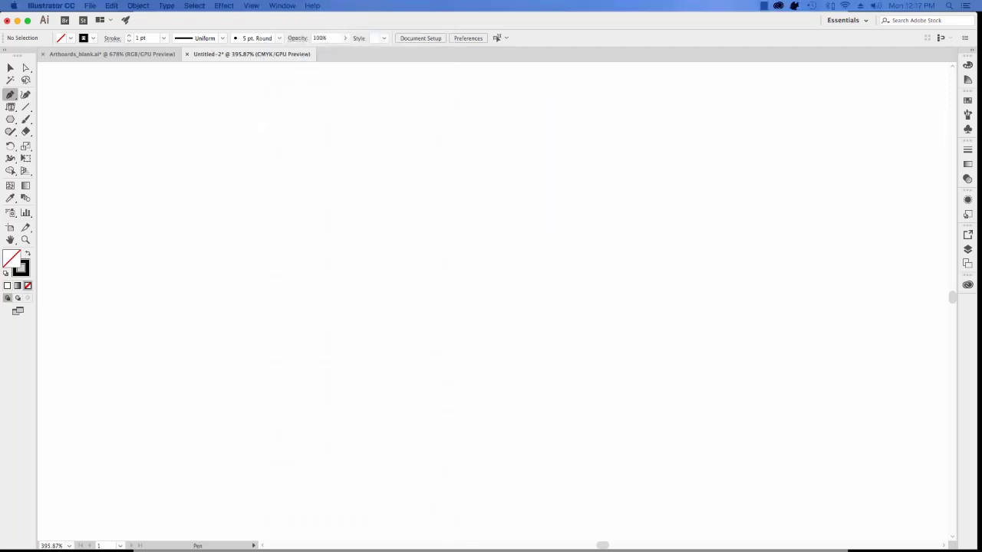
left_click_drag(502, 257, 343, 239)
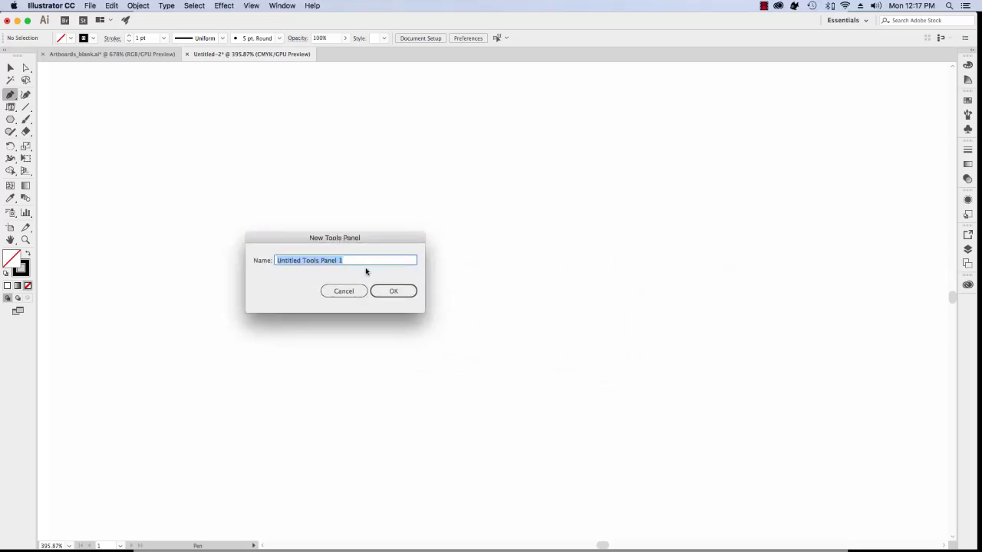
type("Drawing")
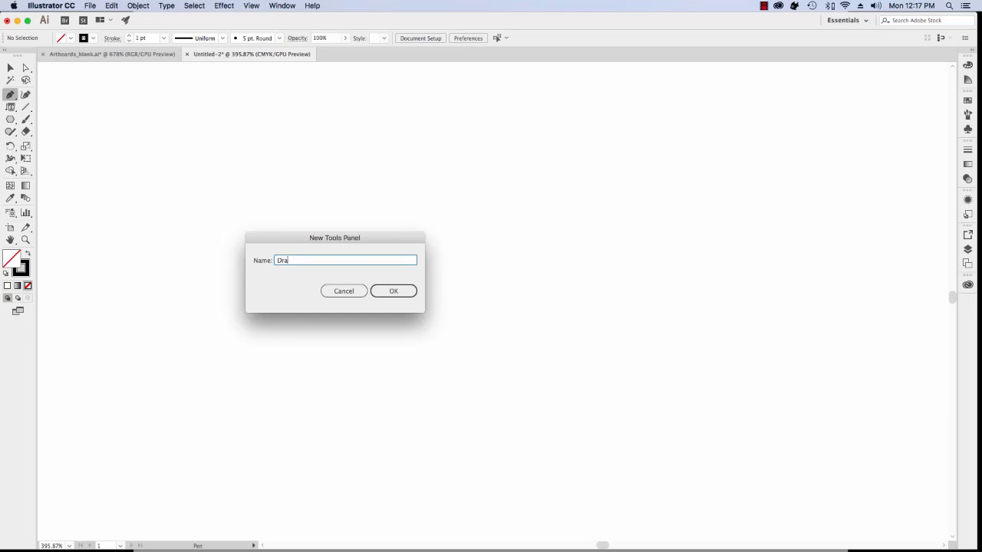
left_click(392, 293)
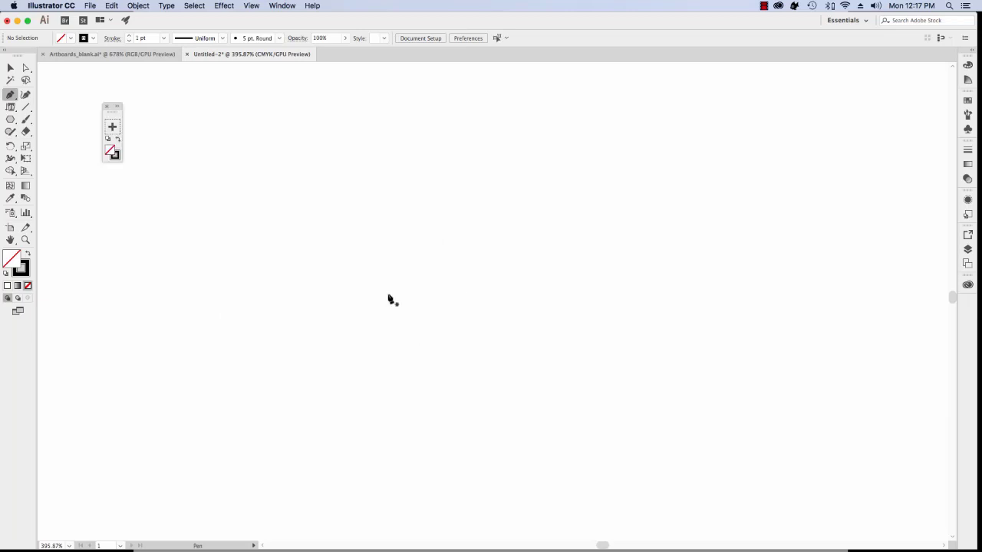
left_click(117, 106)
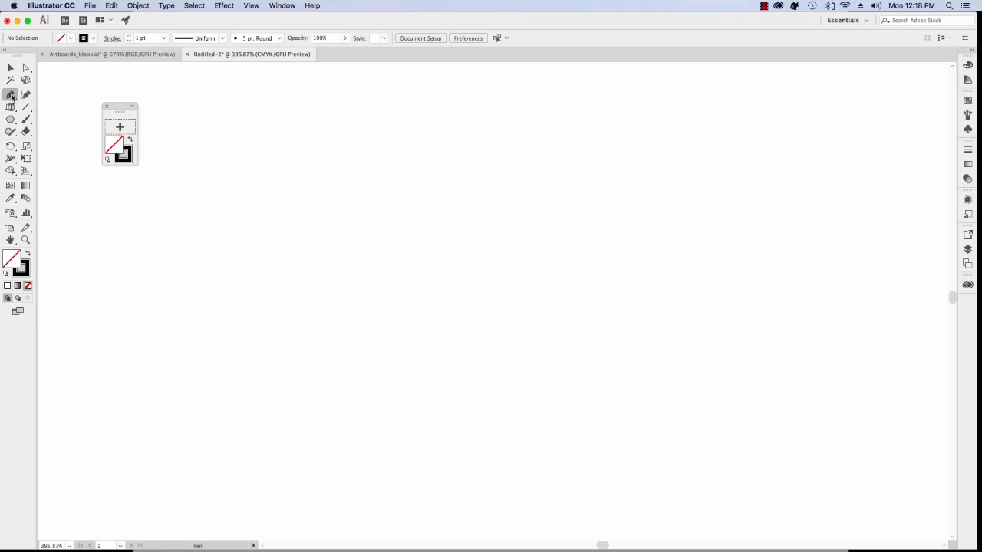
- Add the Pen, Curvature, Line Segment and Paintbrush tools to the Drawing tools panel
mouse_move(11, 97)
left_mouse_down()
mouse_move(67, 100)
mouse_move(12, 99)
left_mouse_up()
left_click_drag(111, 124, 121, 129)
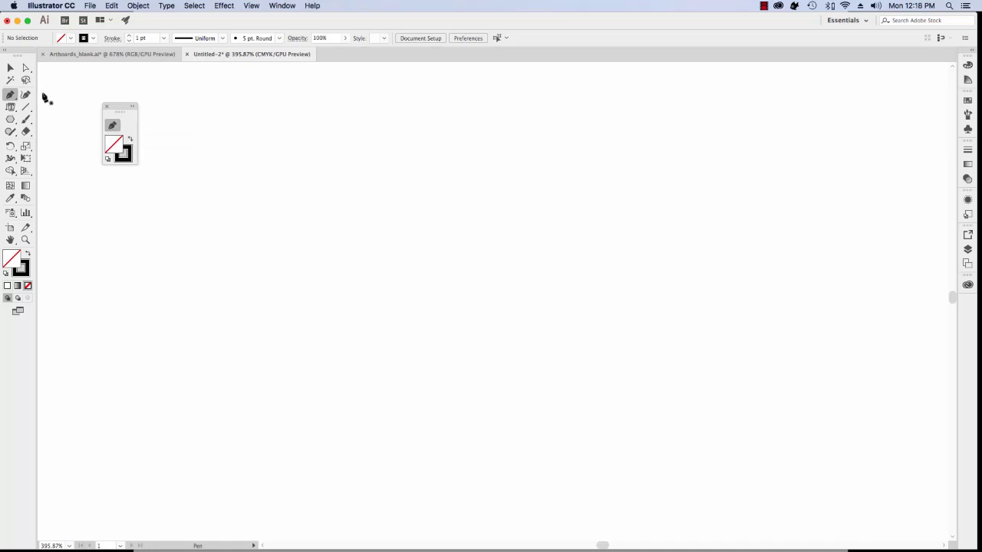
left_click_drag(25, 94, 127, 126)
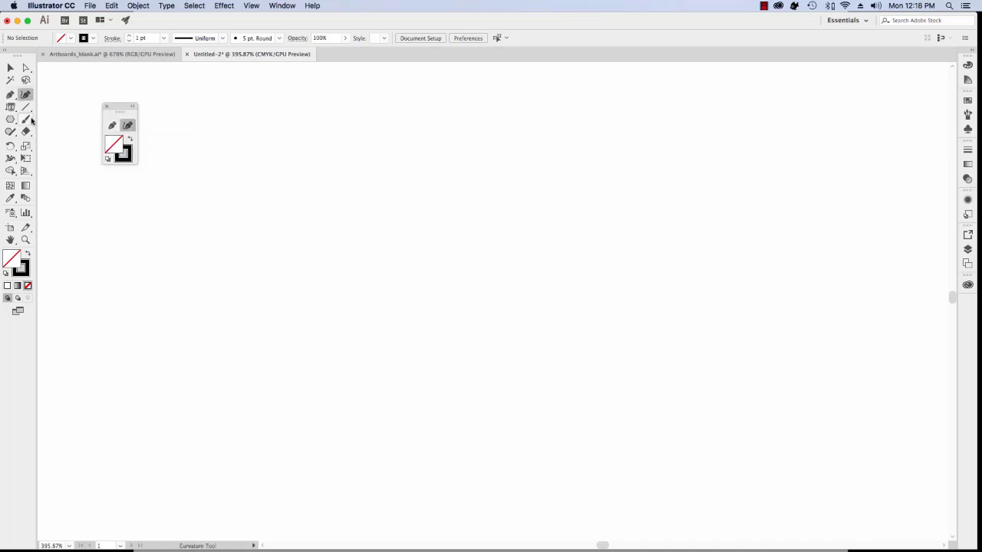
mouse_move(25, 107)
left_mouse_down()
mouse_move(120, 125)
mouse_move(129, 144)
left_mouse_up()
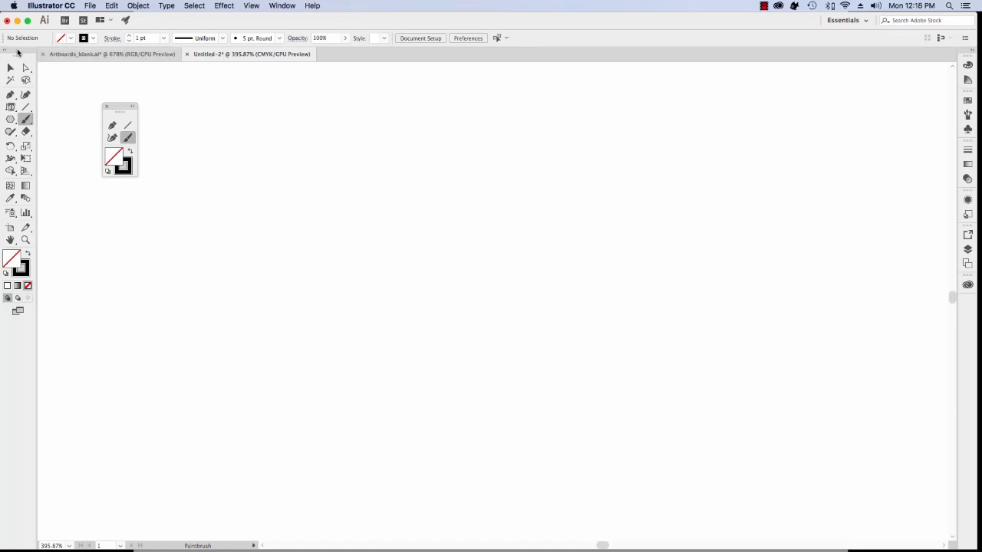
- Undock and close the default tools panel, then dock the Drawing tools panel in its place
left_click_drag(18, 52, 256, 128)
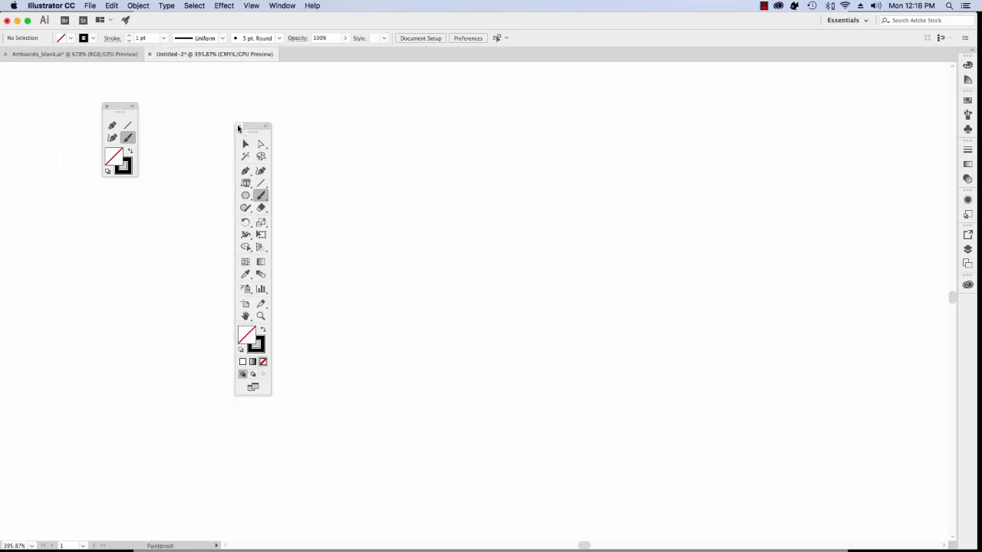
left_click(238, 128)
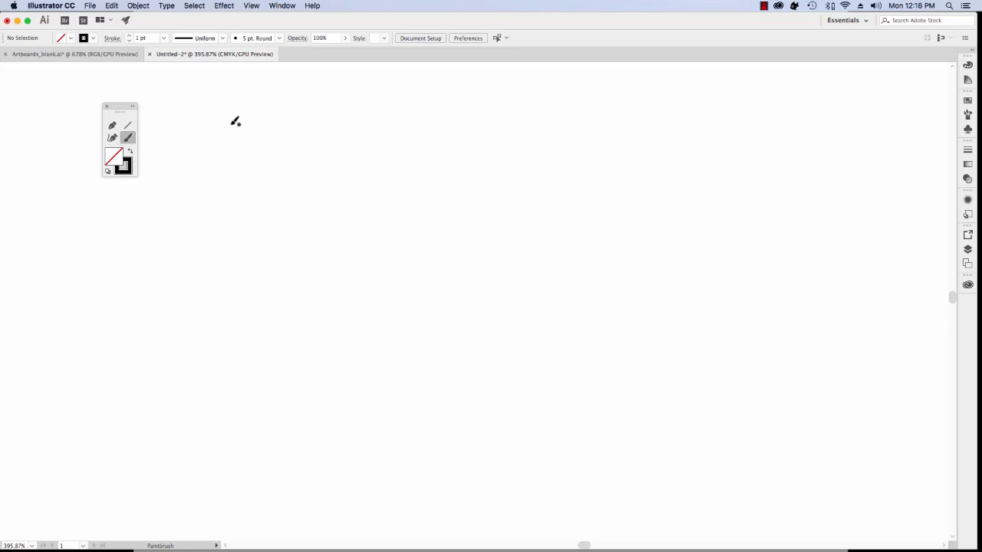
mouse_move(119, 105)
left_mouse_down()
mouse_move(82, 102)
mouse_move(15, 71)
mouse_move(19, 49)
mouse_move(4, 52)
left_mouse_up()
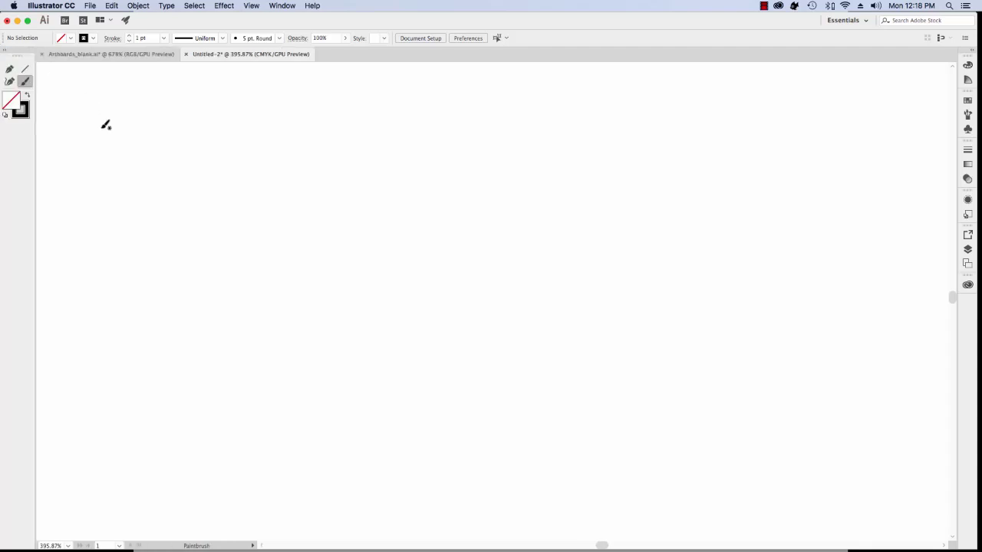
- Bring back the Default tools panel, close the Drawing panel, and dock the default one in its place
left_click(282, 5)
mouse_move(350, 118)
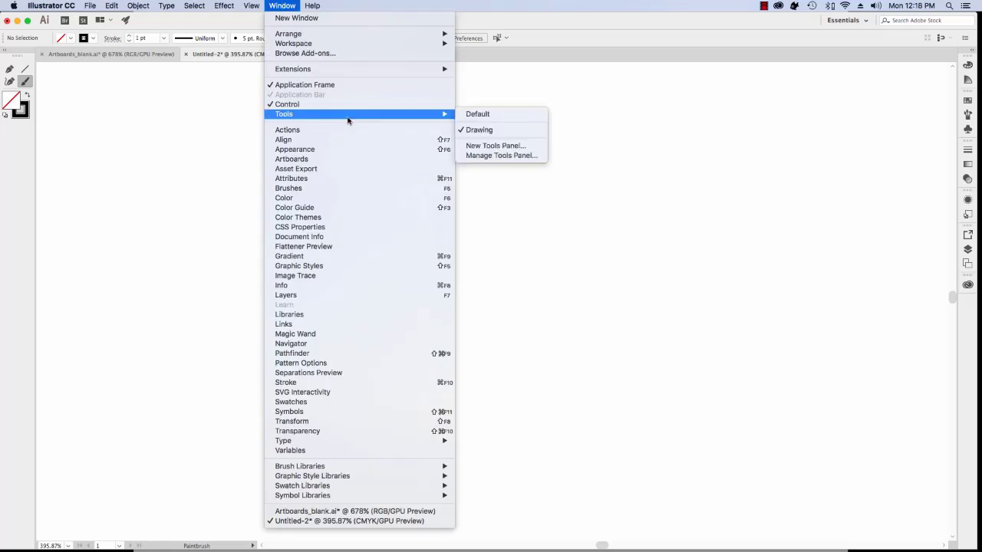
left_click(498, 115)
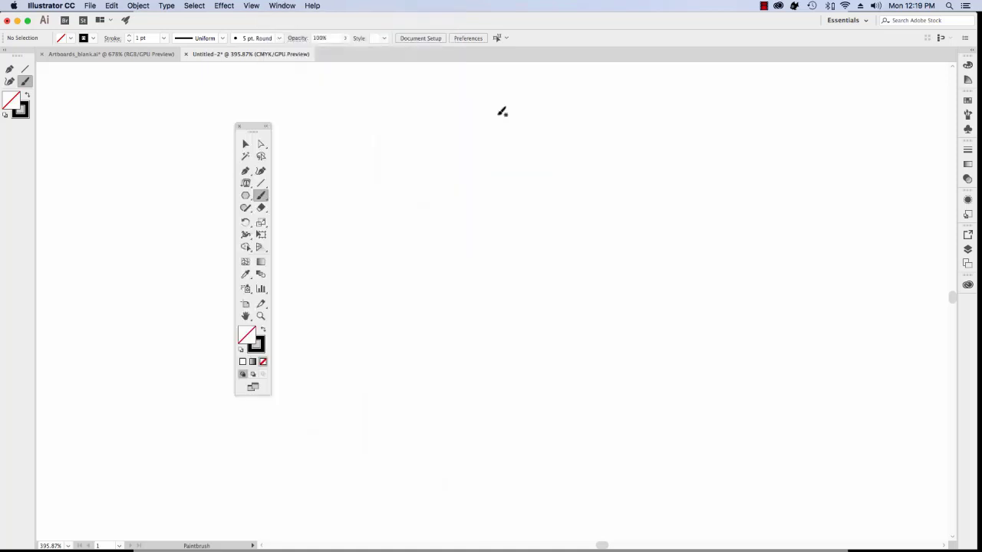
left_click_drag(20, 52, 107, 105)
left_click(96, 106)
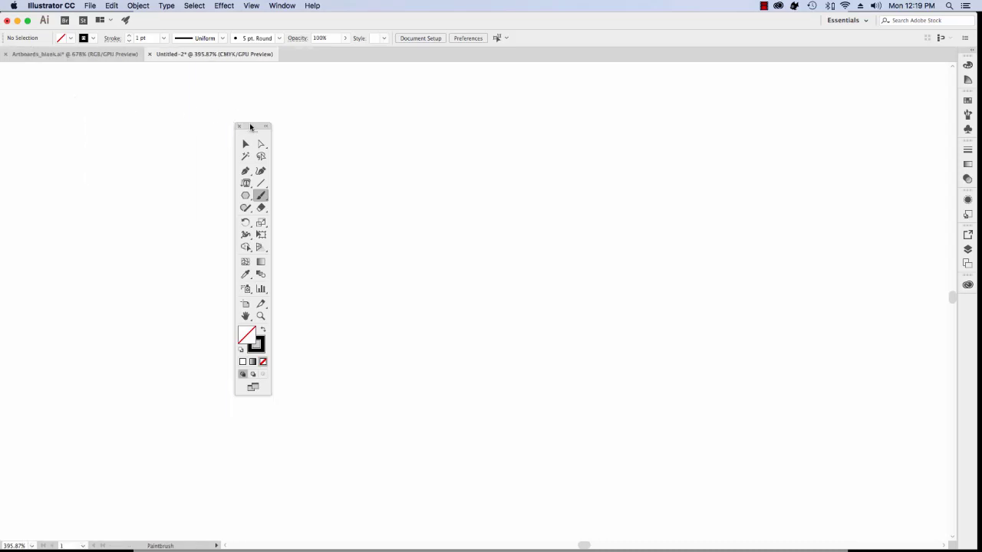
left_click_drag(250, 125, 2, 48)
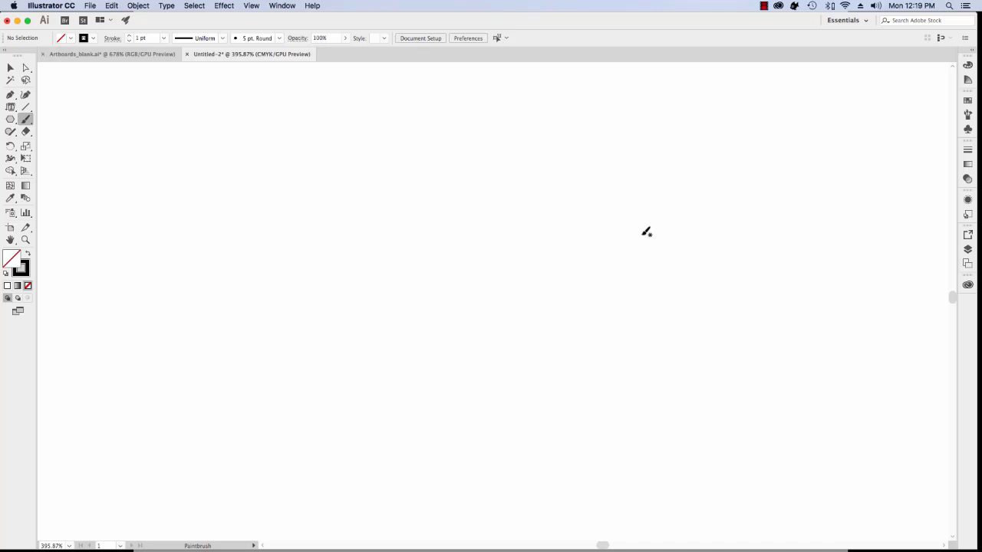
- Delete the custom Drawing panel from the managed tools panels
left_click(281, 5)
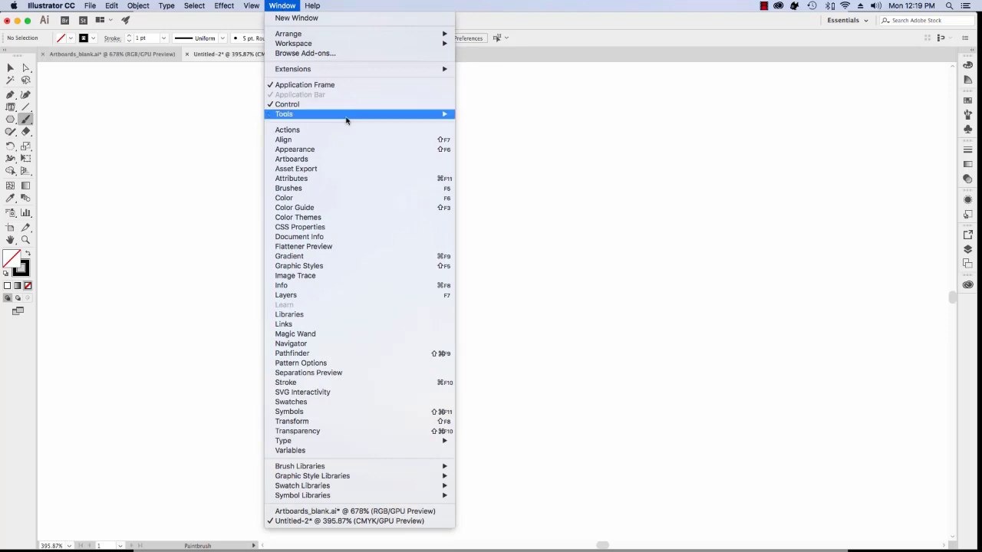
mouse_move(379, 114)
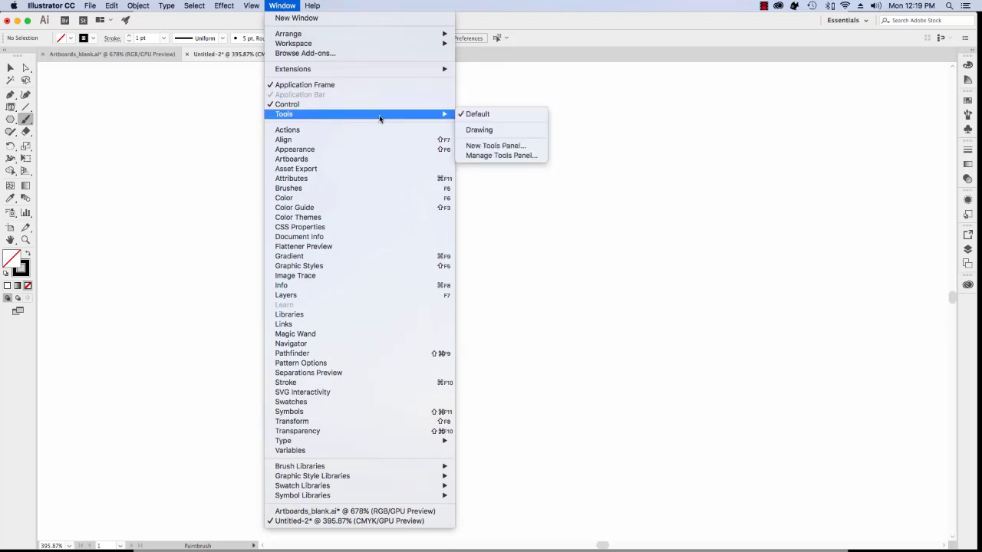
left_click(502, 156)
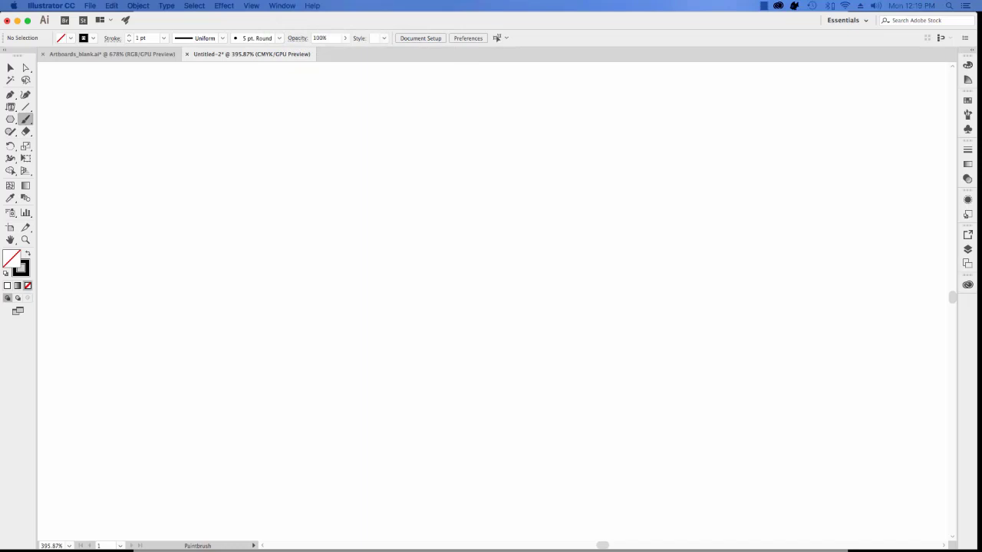
left_click_drag(406, 195, 379, 182)
left_click(280, 197)
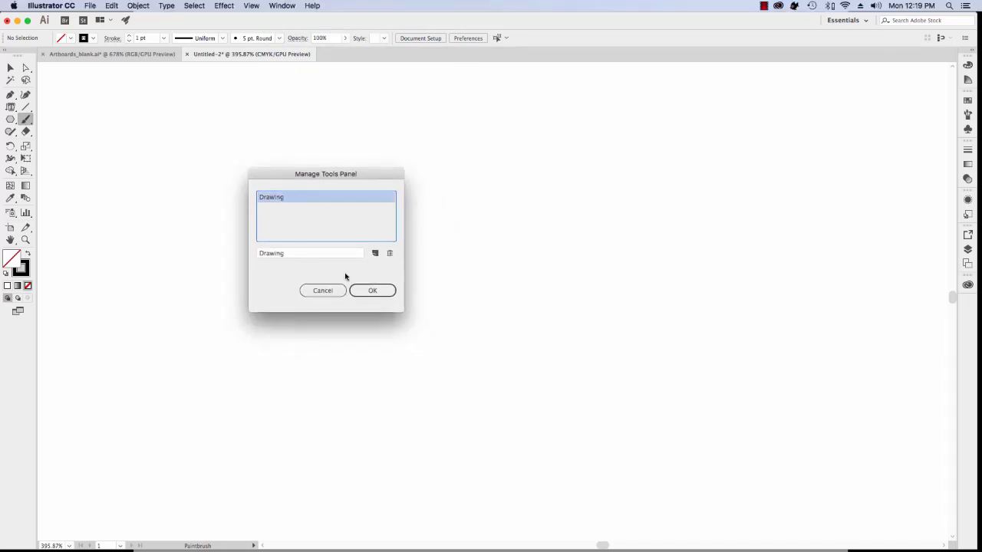
left_click(390, 254)
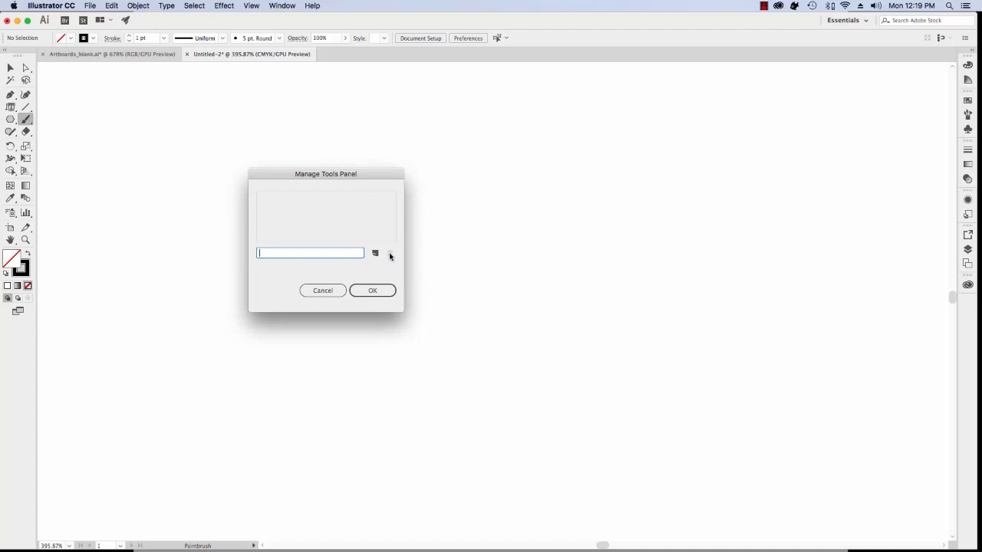
left_click(373, 291)
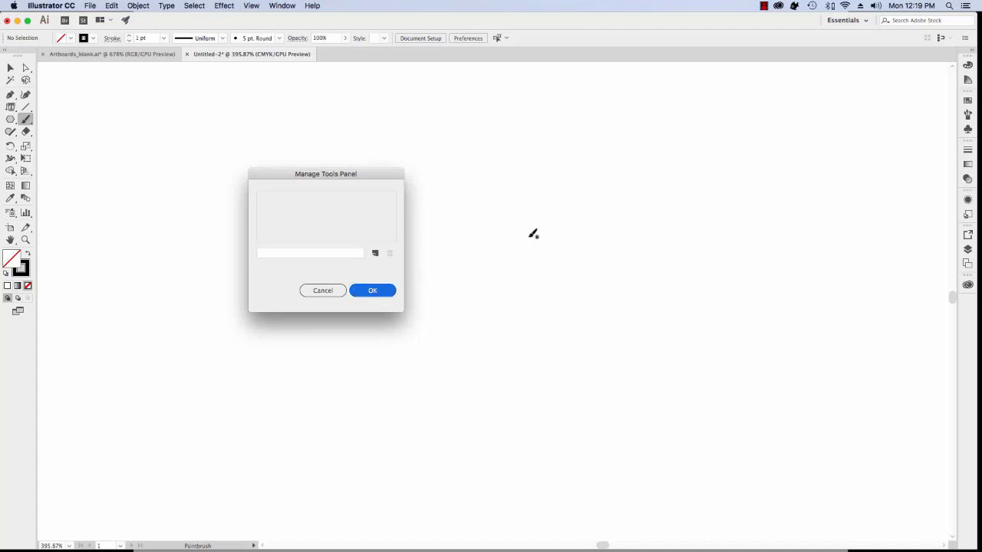